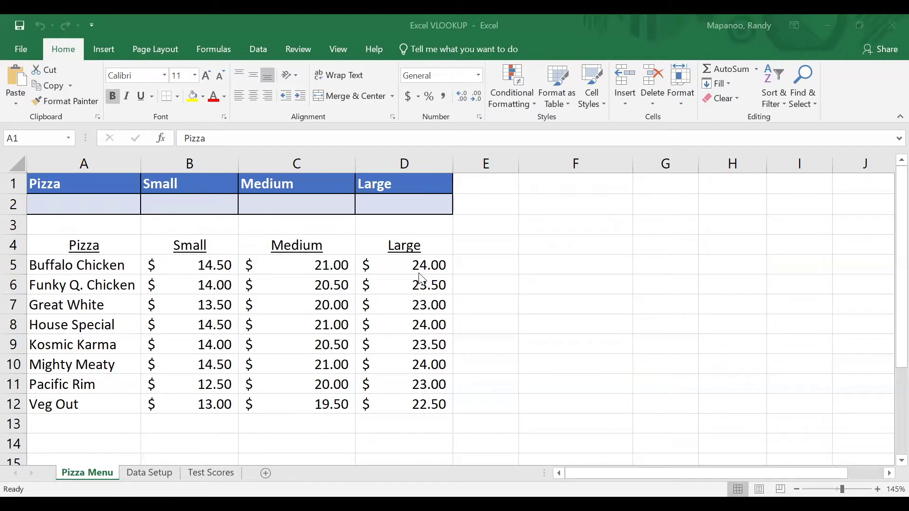
# Enter 'House Special' as the pizza name in cell A2 of the lookup row
pyautogui.click(402, 383)
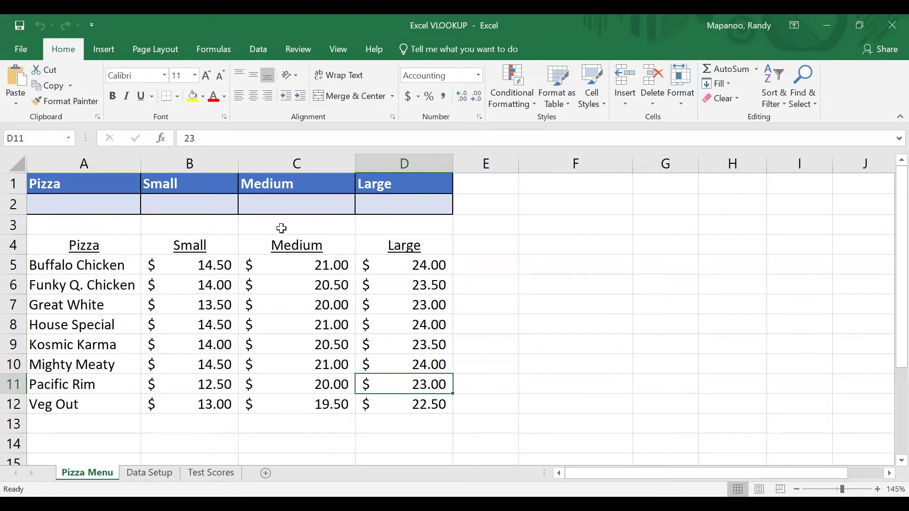
pyautogui.click(105, 206)
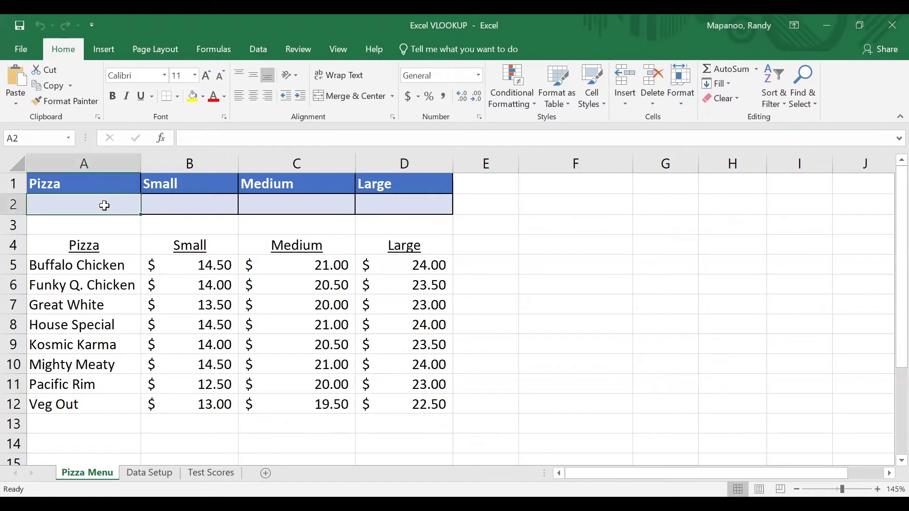
pyautogui.write('House Special')
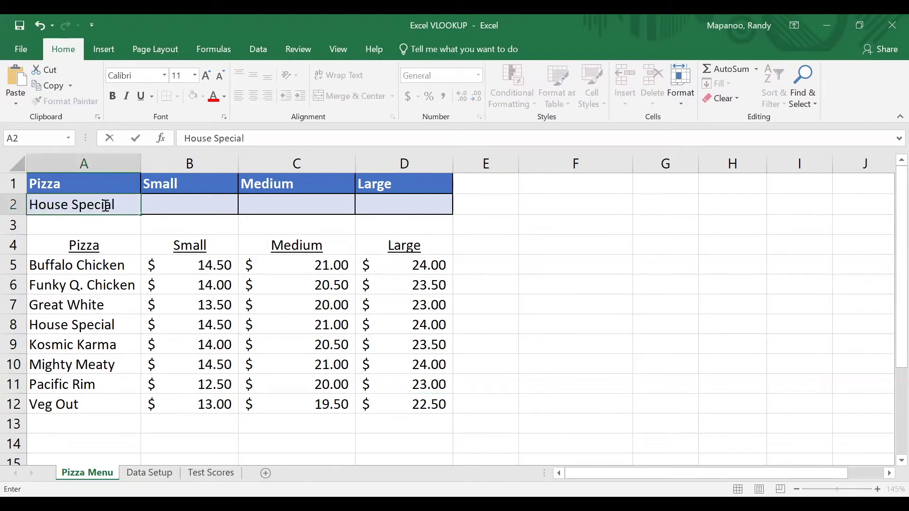
pyautogui.click(167, 209)
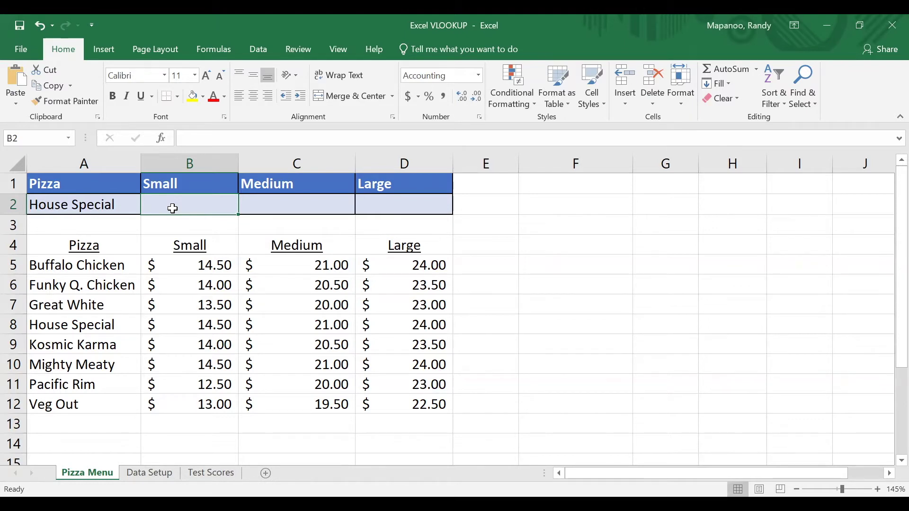
pyautogui.click(204, 52)
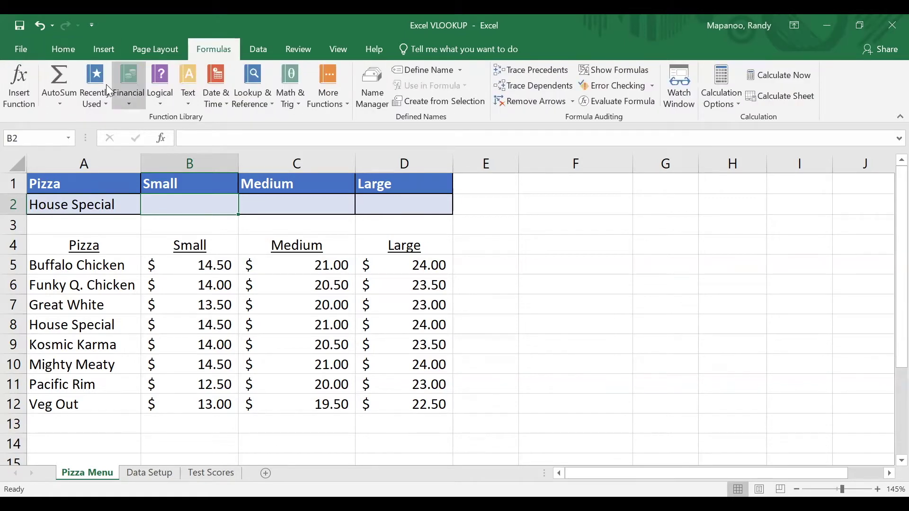
# Search Insert Function for 'vlookup' and start a VLOOKUP formula in B2
pyautogui.click(23, 94)
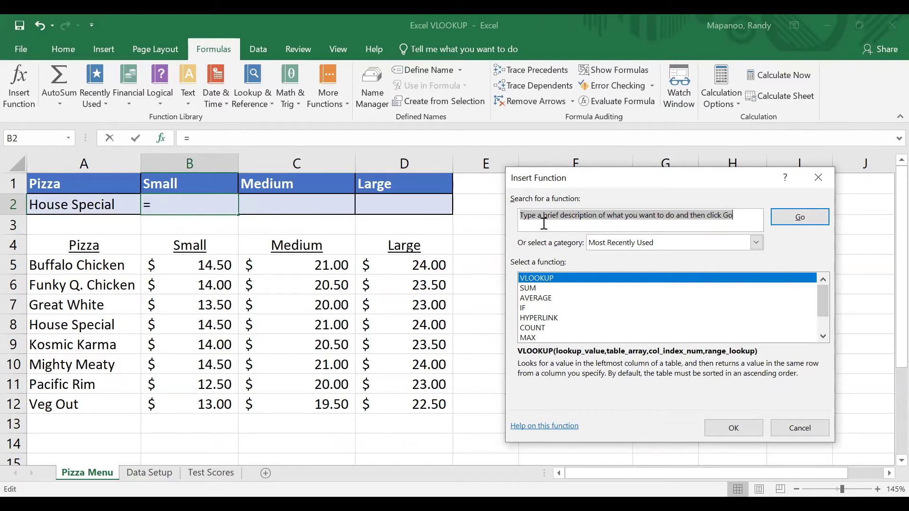
pyautogui.write('vlookup')
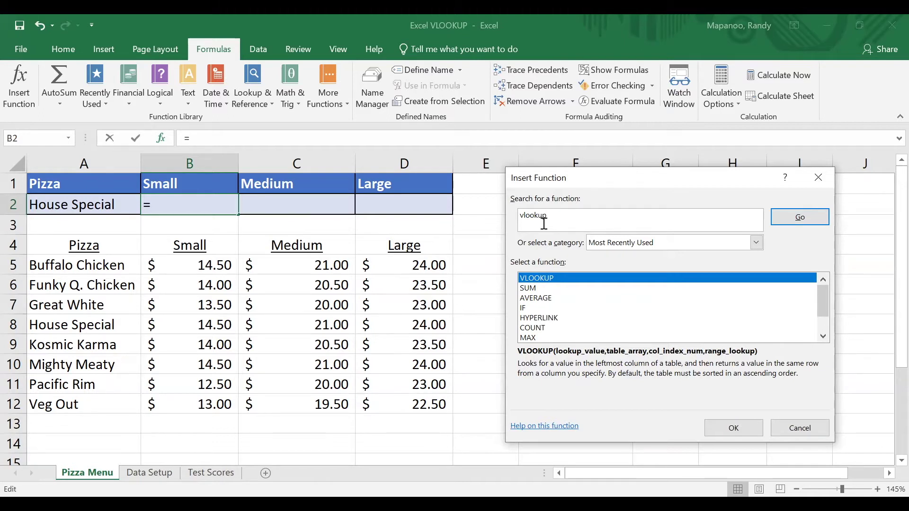
pyautogui.click(777, 223)
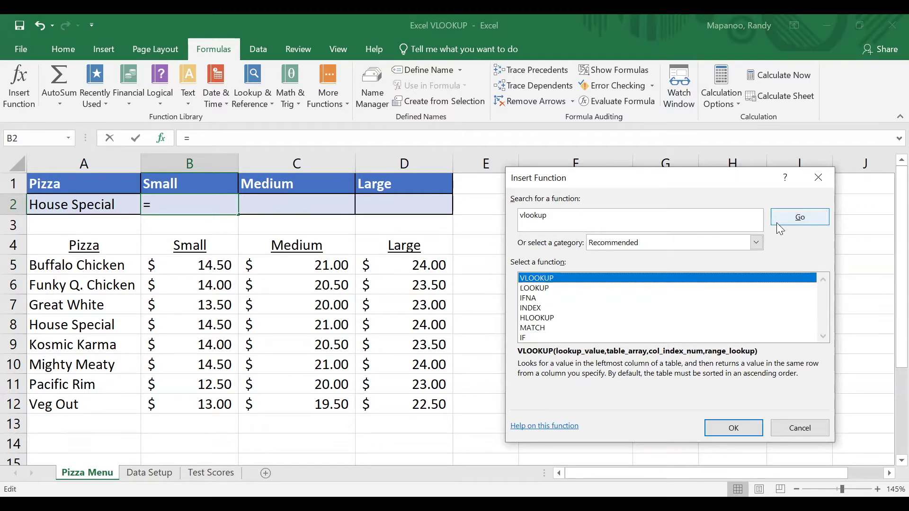
pyautogui.doubleClick(529, 279)
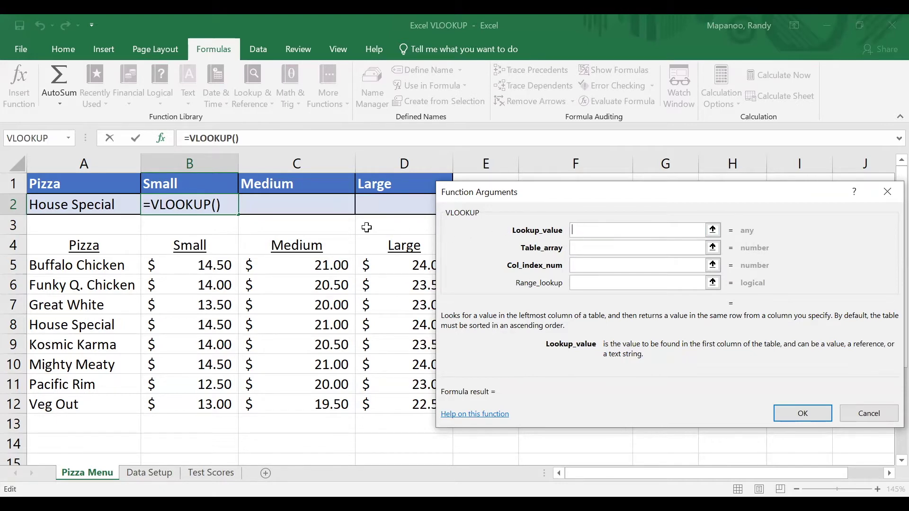
# Build =VLOOKUP(A2,A4:D12,2,FALSE) in B2 to return House Special's $14.50 small price
pyautogui.click(93, 206)
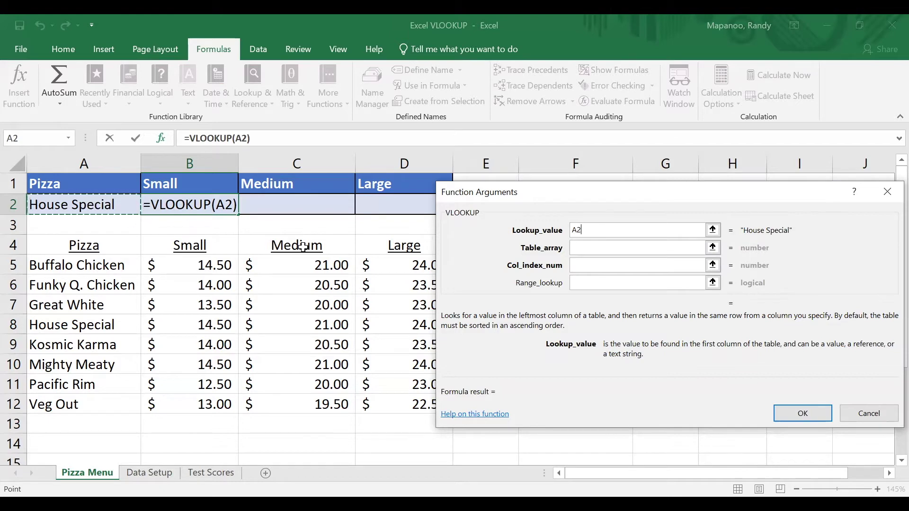
pyautogui.click(577, 250)
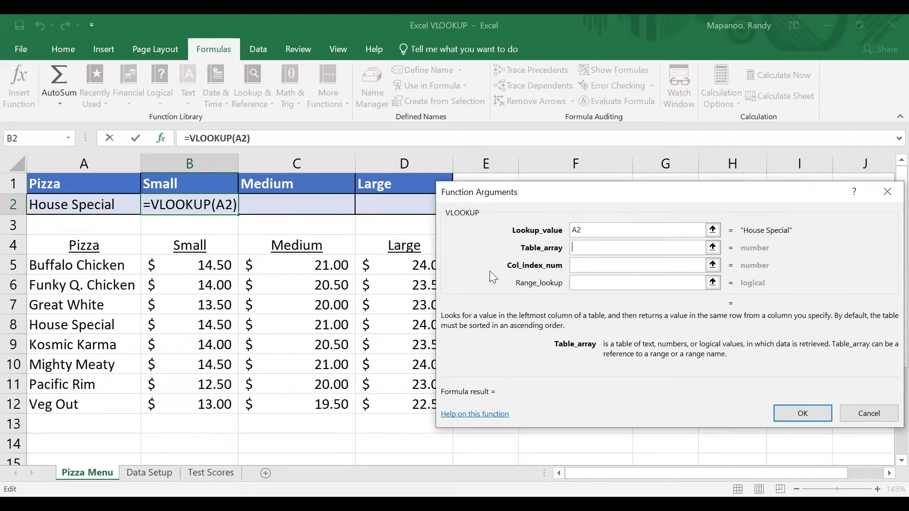
pyautogui.moveTo(111, 246); pyautogui.dragTo(413, 399)
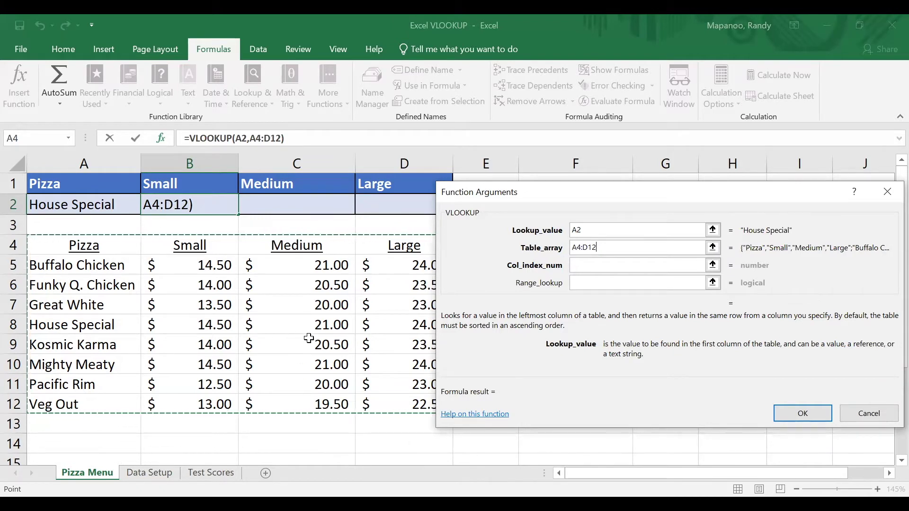
pyautogui.click(581, 266)
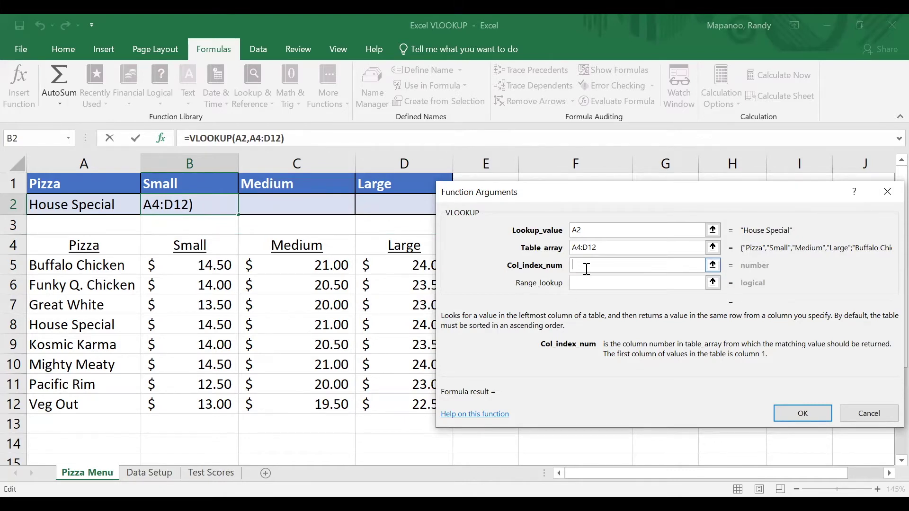
pyautogui.write('2')
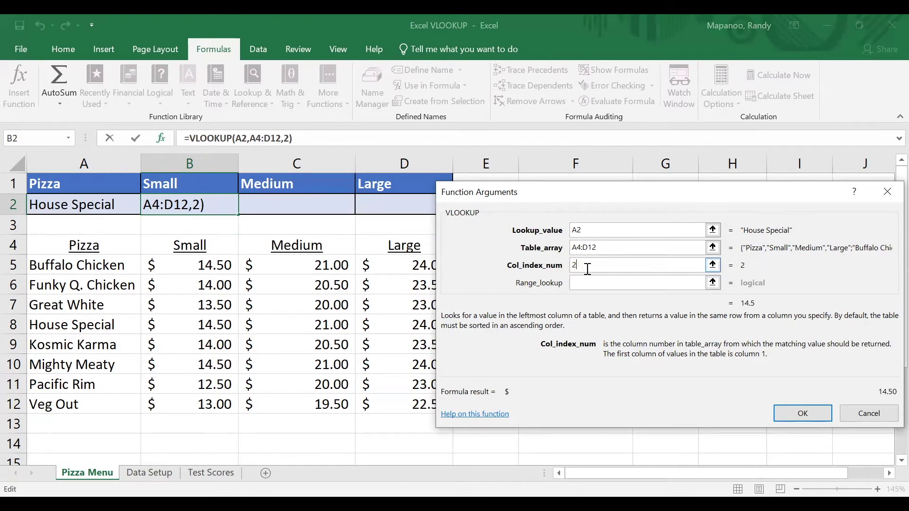
pyautogui.press('Tab')
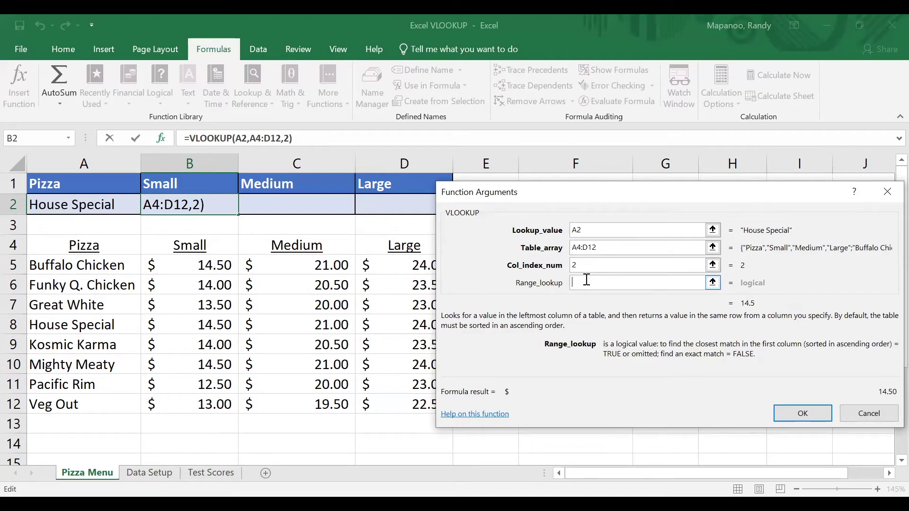
pyautogui.write('f')
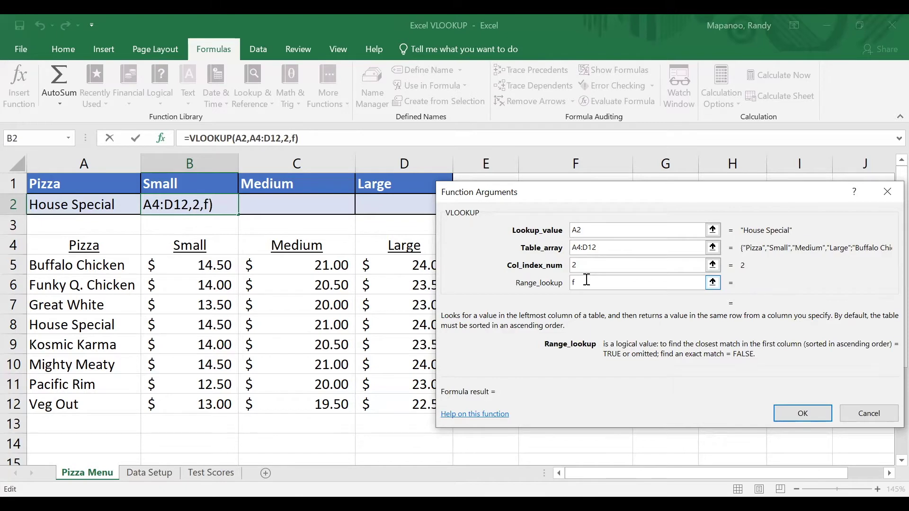
pyautogui.write('alse')
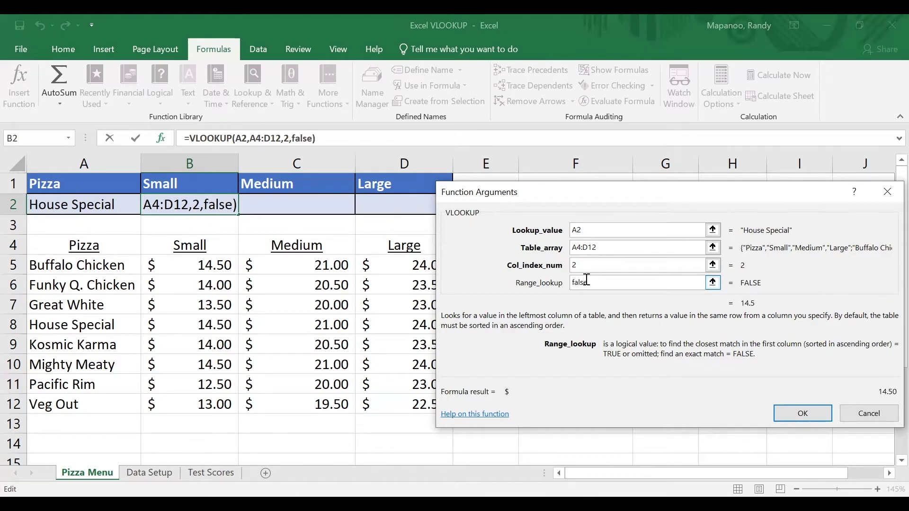
pyautogui.click(785, 414)
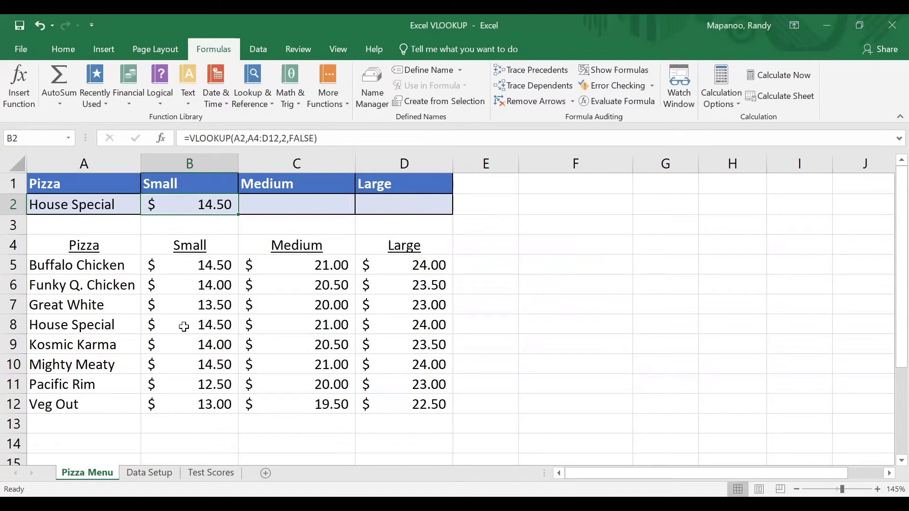
# Replace the pizza in A2 with 'Kosmic Karma', updating the small price to $14.00
pyautogui.click(109, 206)
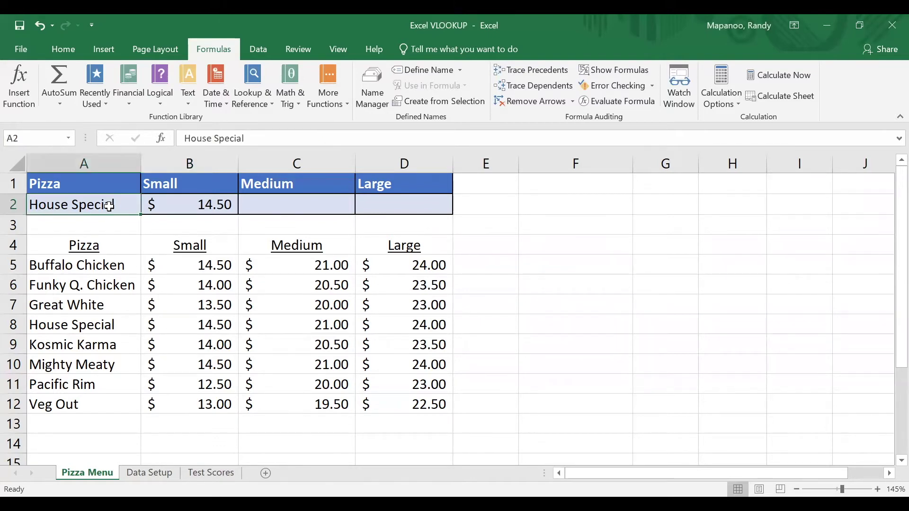
pyautogui.write('Kosmic')
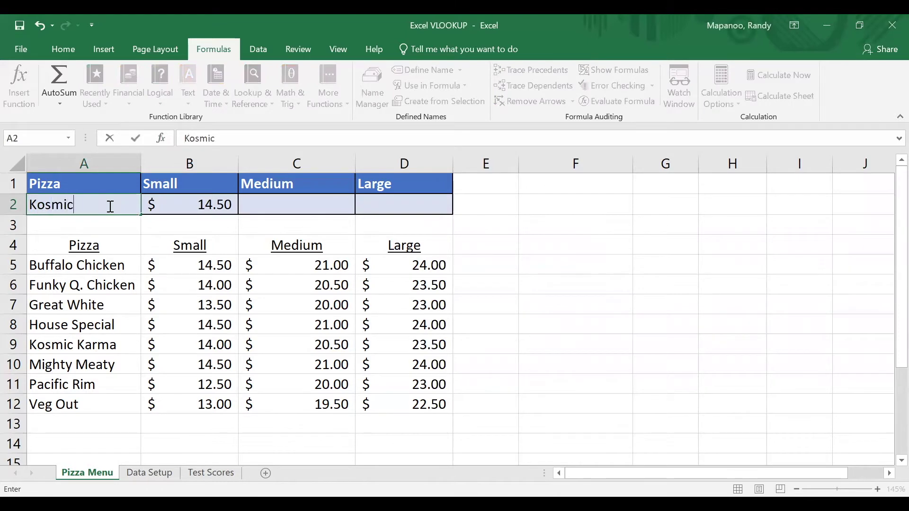
pyautogui.write(' Karma')
pyautogui.press('Return')
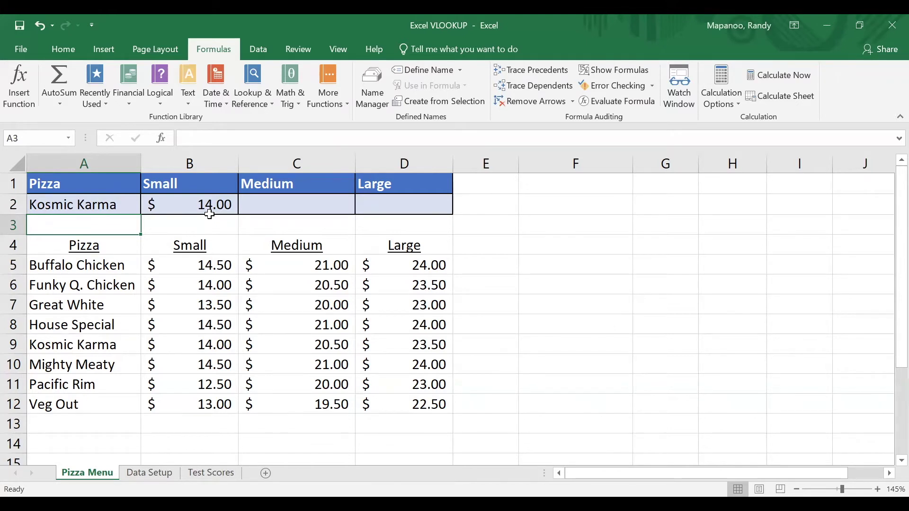
# Select C2 and start a VLOOKUP formula from the recently used functions
pyautogui.click(274, 205)
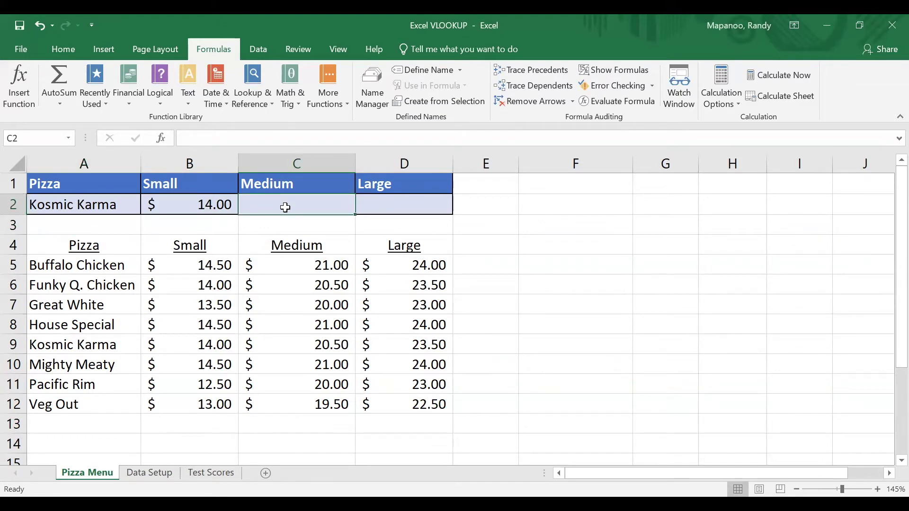
pyautogui.click(23, 87)
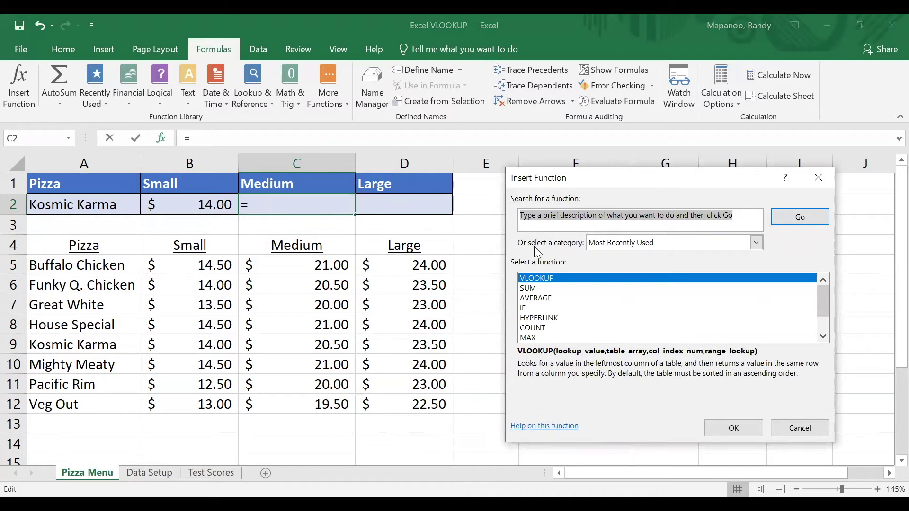
pyautogui.click(543, 280)
pyautogui.doubleClick(543, 280)
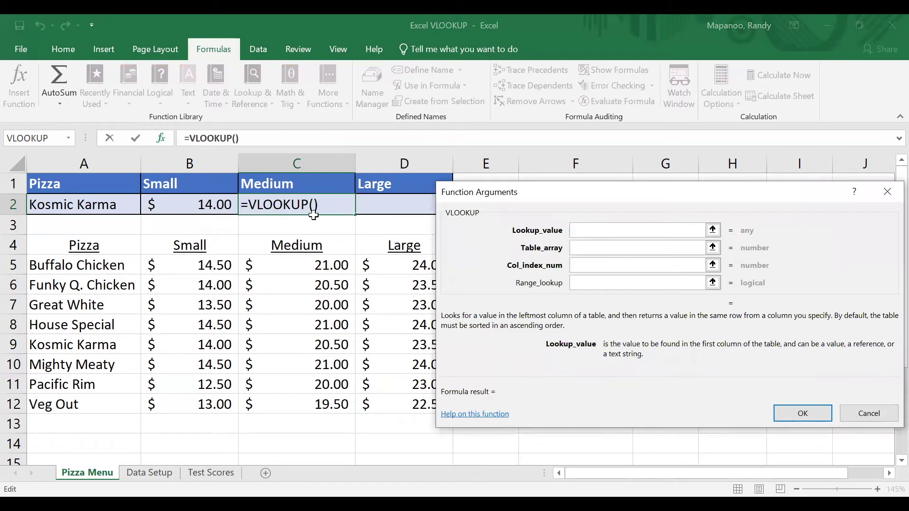
# Set VLOOKUP arguments A2, A4:D12, 3 and FALSE so C2 returns the $20.50 medium price
pyautogui.click(111, 207)
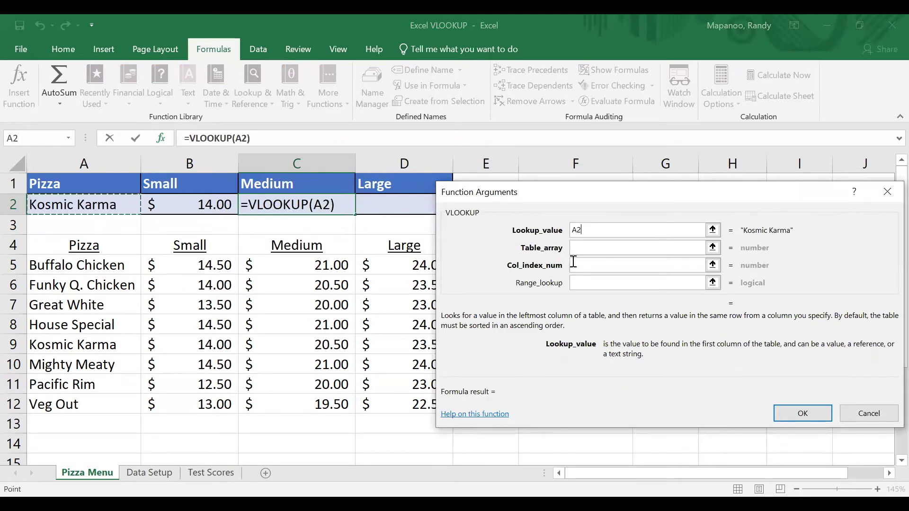
pyautogui.click(590, 248)
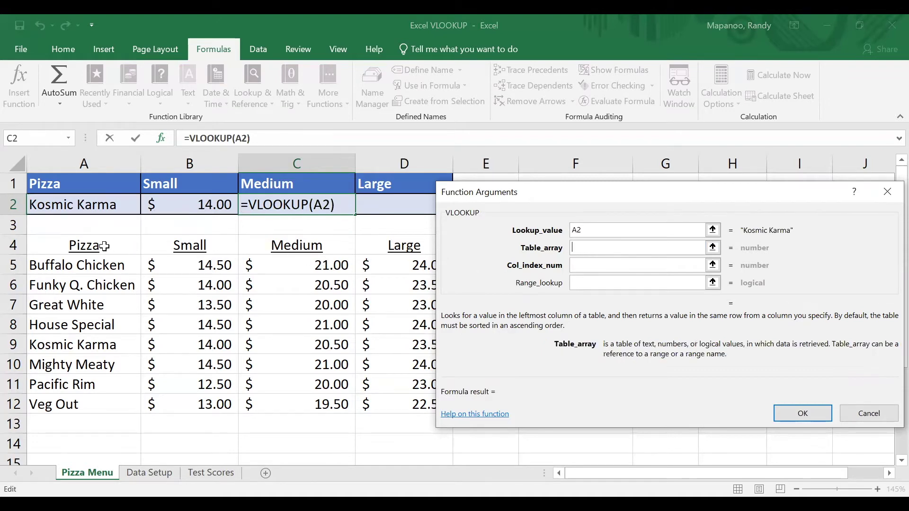
pyautogui.moveTo(108, 247); pyautogui.dragTo(405, 390)
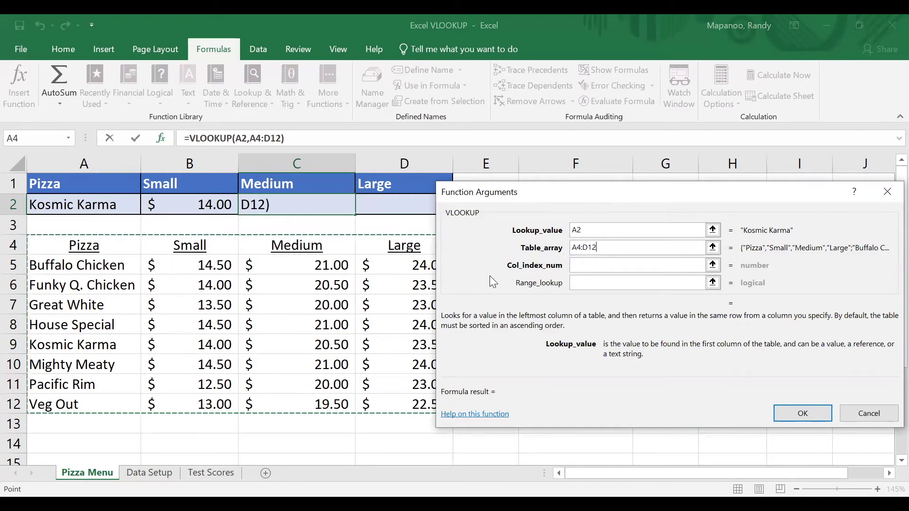
pyautogui.click(582, 271)
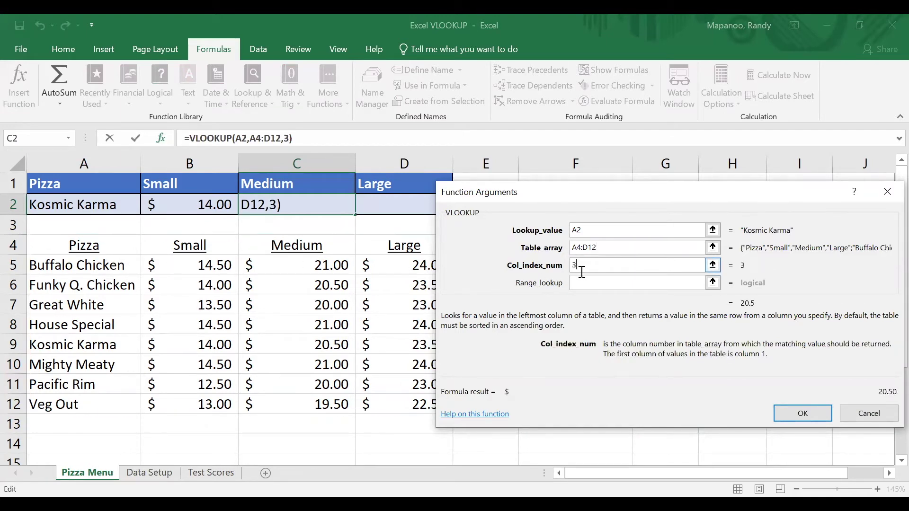
pyautogui.click(584, 282)
pyautogui.click(584, 282)
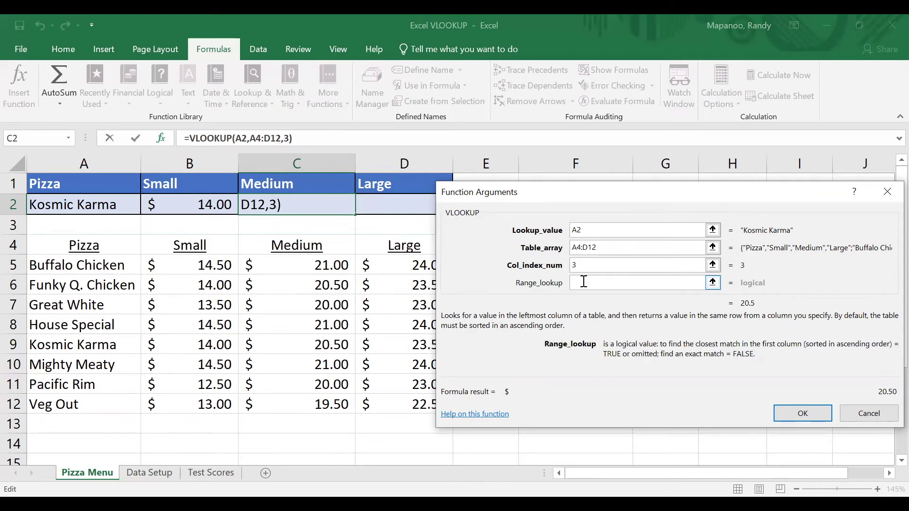
pyautogui.write('false')
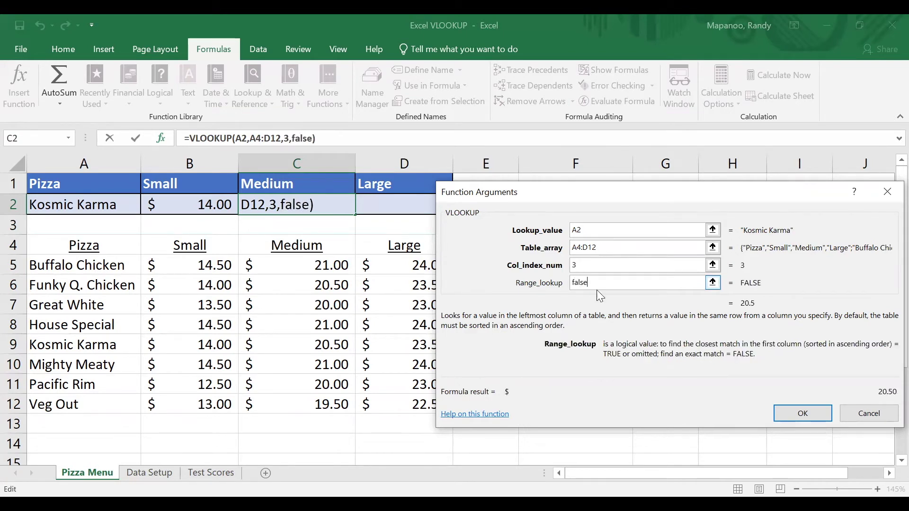
pyautogui.click(783, 416)
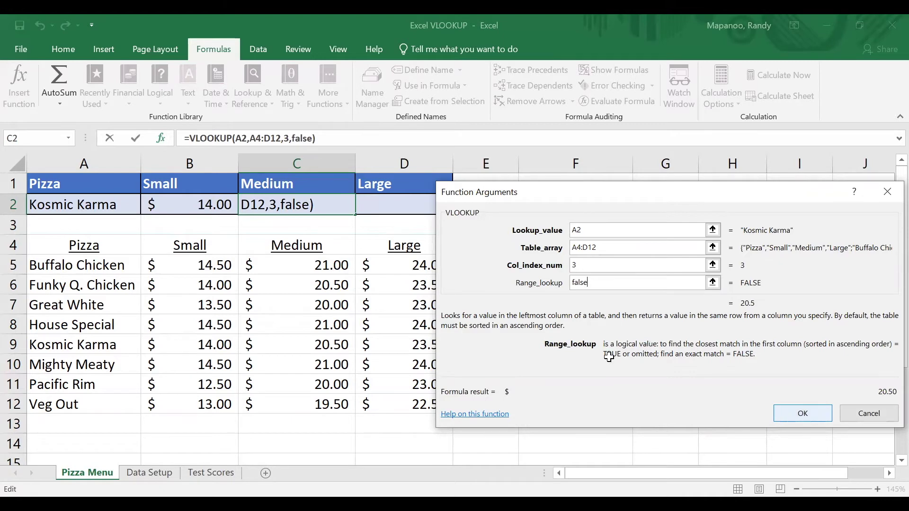
pyautogui.click(387, 206)
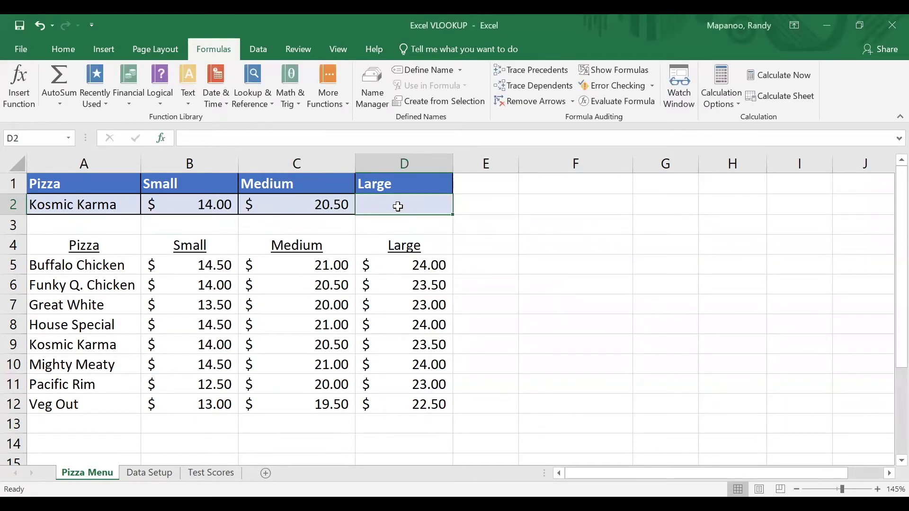
# Start a VLOOKUP formula in D2 from the recently used functions
pyautogui.click(32, 99)
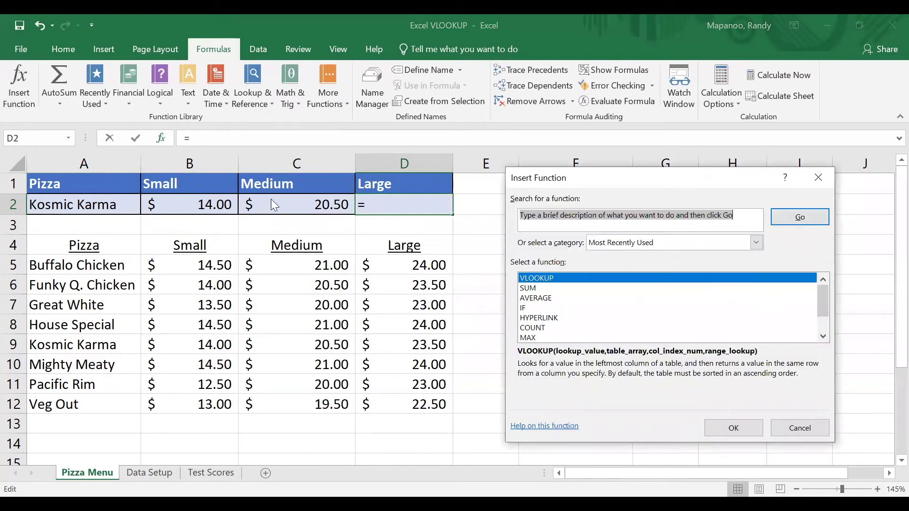
pyautogui.click(549, 281)
pyautogui.doubleClick(548, 281)
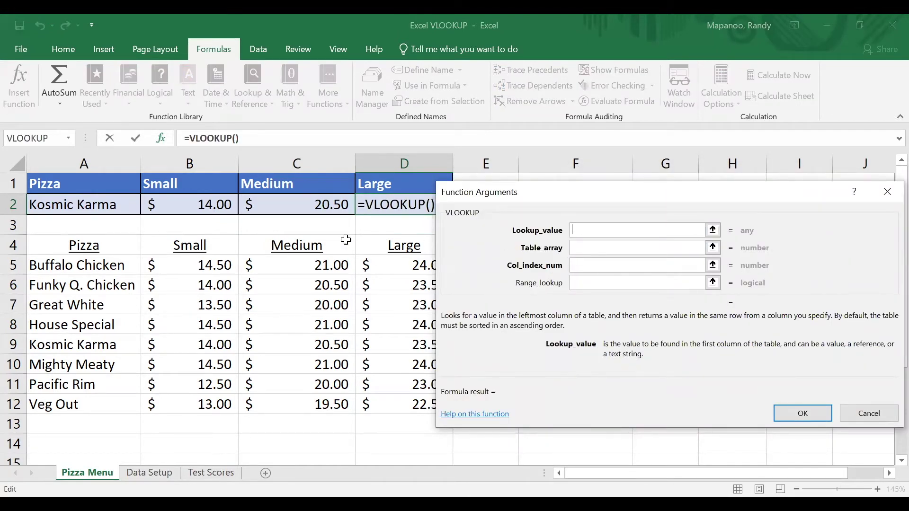
# Set VLOOKUP arguments A2, A4:D12, 4 and false so D2 returns the $23.50 large price
pyautogui.click(93, 207)
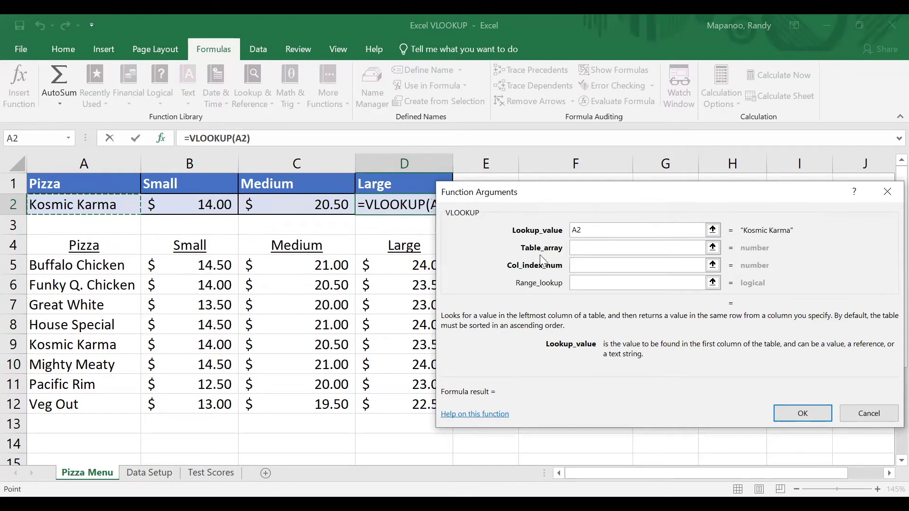
pyautogui.click(581, 249)
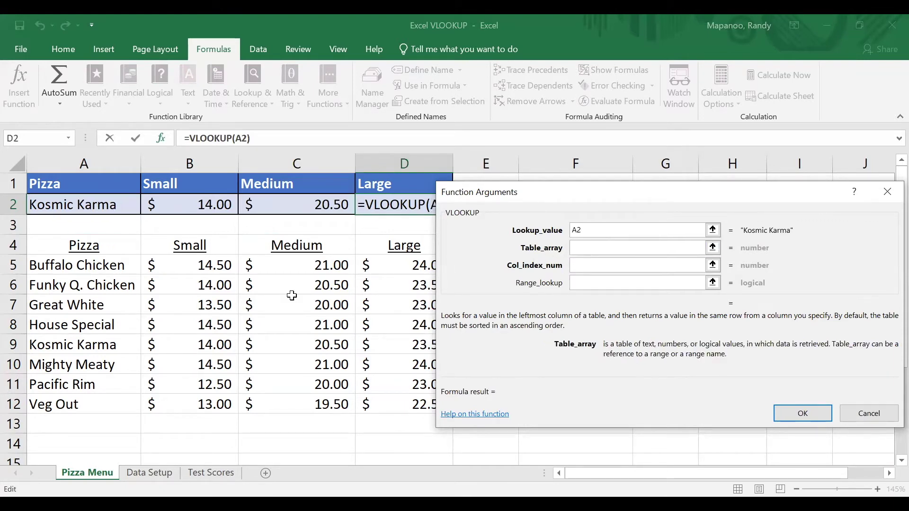
pyautogui.click(116, 245)
pyautogui.moveTo(116, 245); pyautogui.dragTo(386, 398)
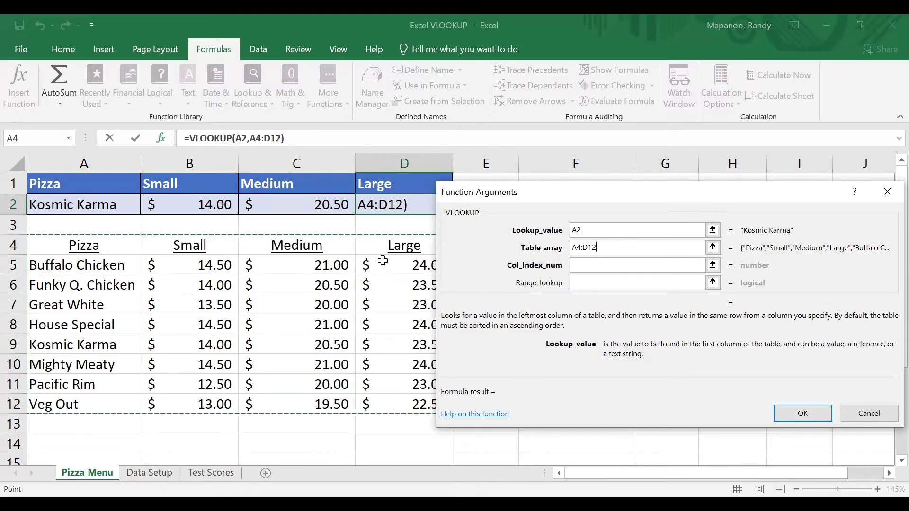
pyautogui.click(579, 266)
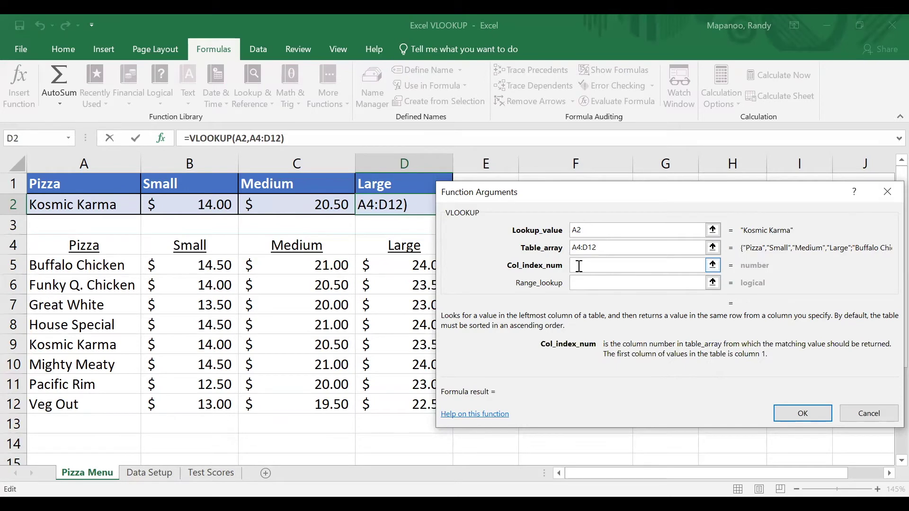
pyautogui.write('4')
pyautogui.click(581, 284)
pyautogui.click(583, 283)
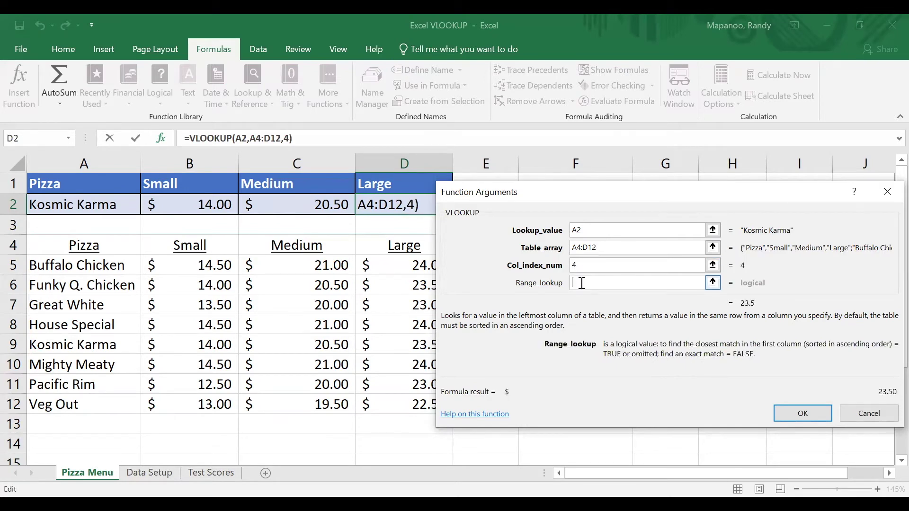
pyautogui.write('false')
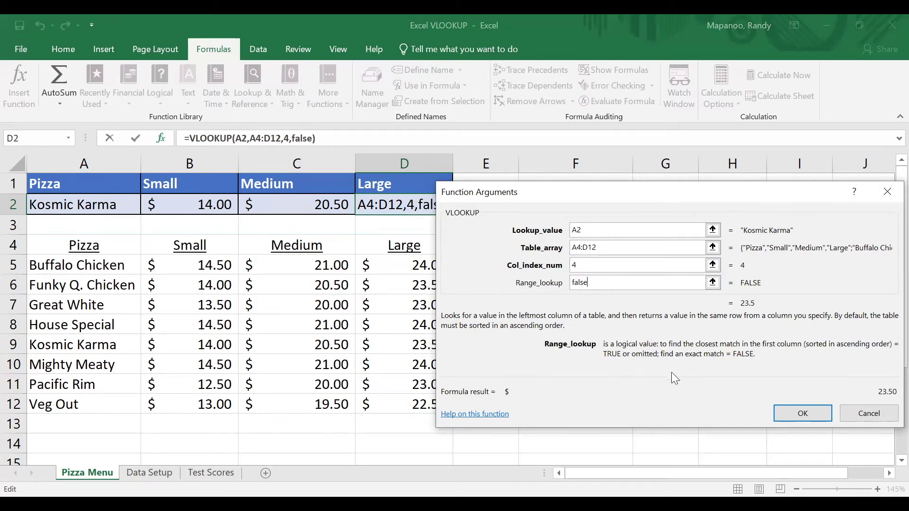
pyautogui.click(791, 414)
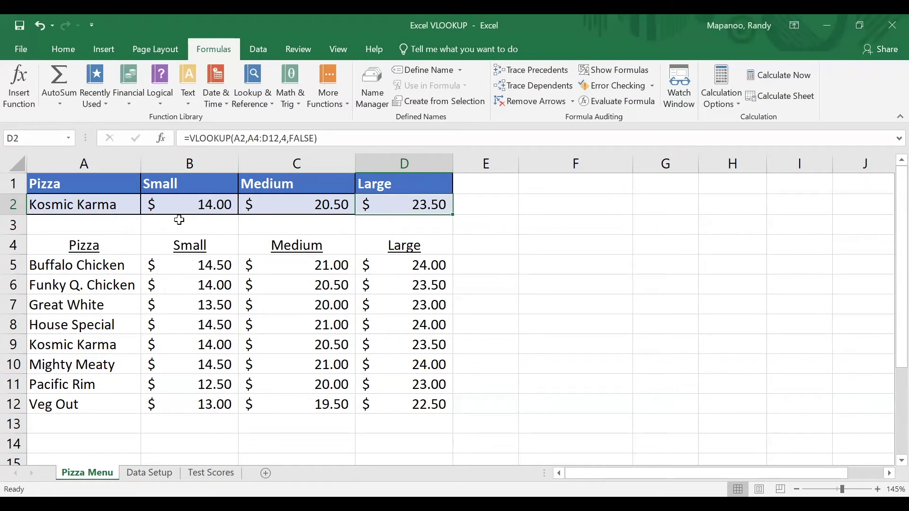
# Change the pizza in A2 to 'Buffalo Chicken' so its three size prices update
pyautogui.click(101, 206)
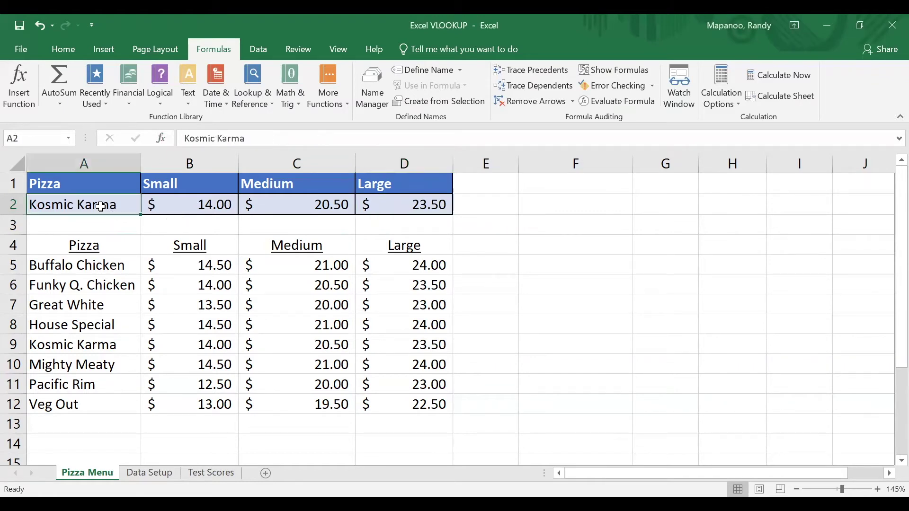
pyautogui.write('Bufa')
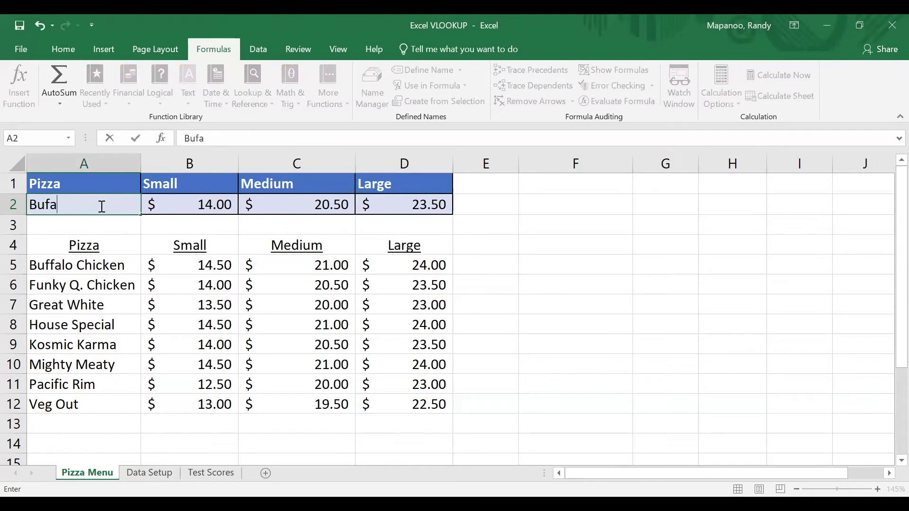
pyautogui.press('BackSpace')
pyautogui.write('falo Chicken')
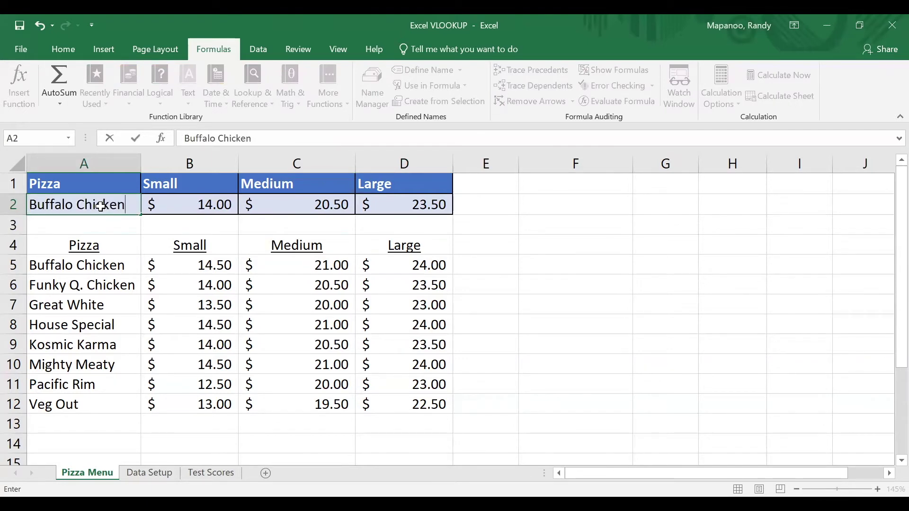
pyautogui.press('Return')
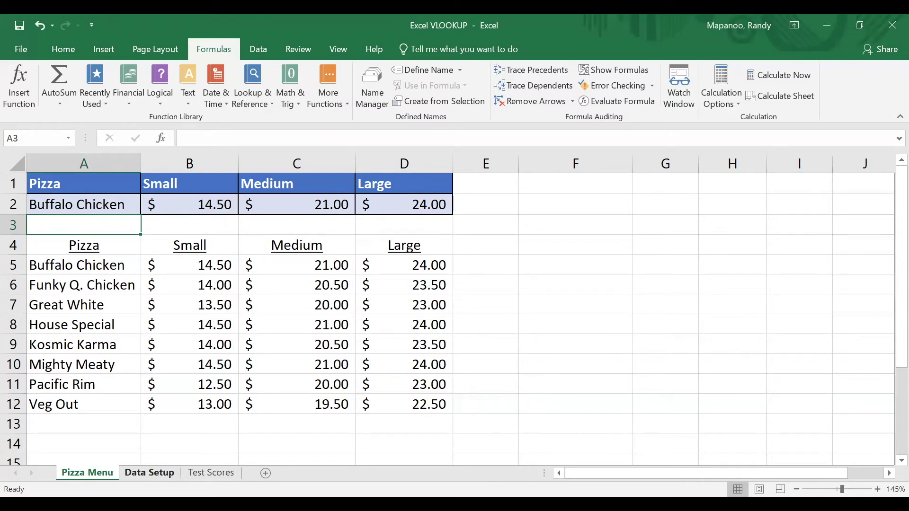
pyautogui.click(149, 473)
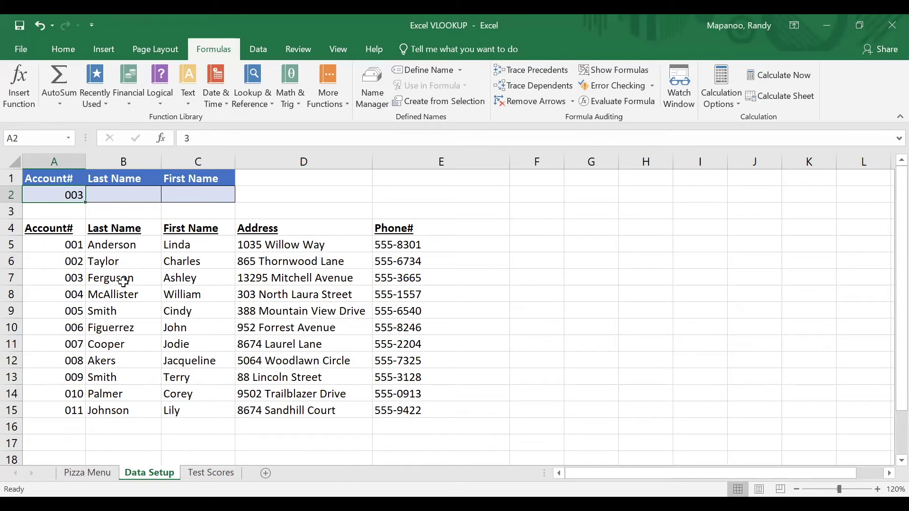
pyautogui.click(124, 309)
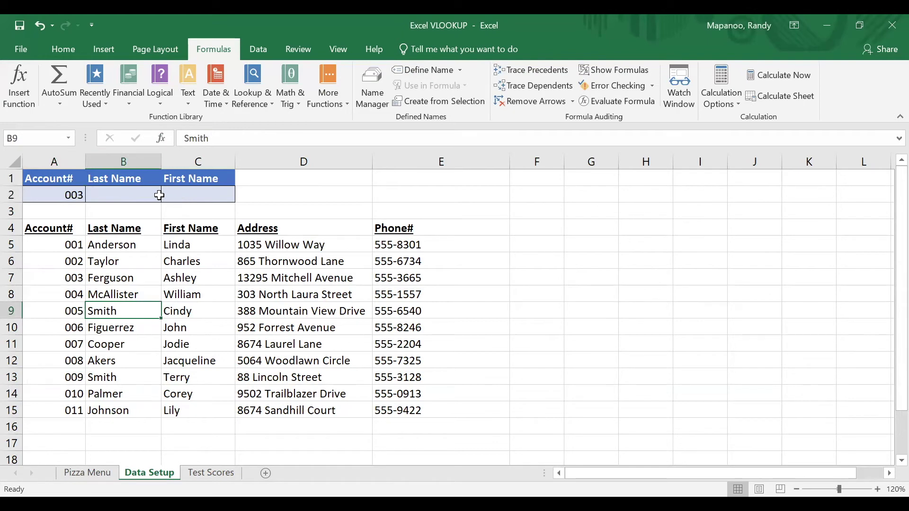
pyautogui.click(129, 196)
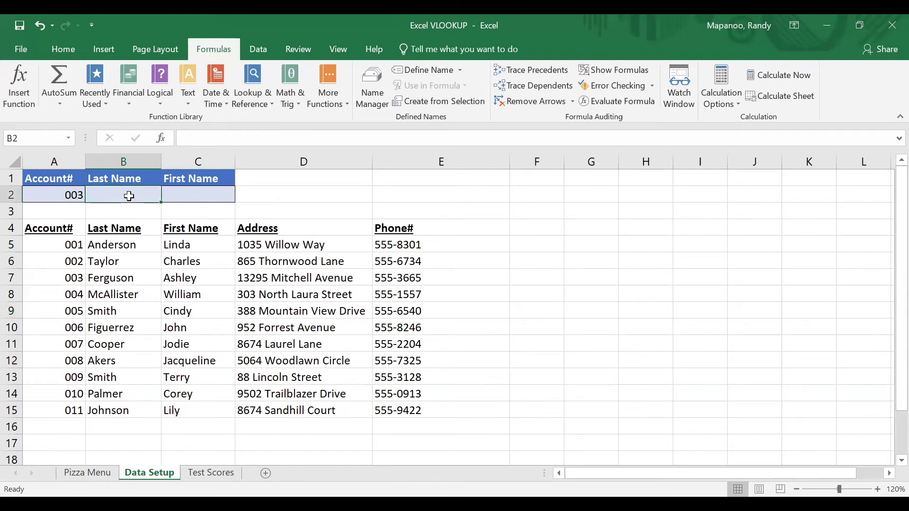
# Build =VLOOKUP(A2,A4:E15,2,FALSE) in B2 to return account 003's last name
pyautogui.click(17, 101)
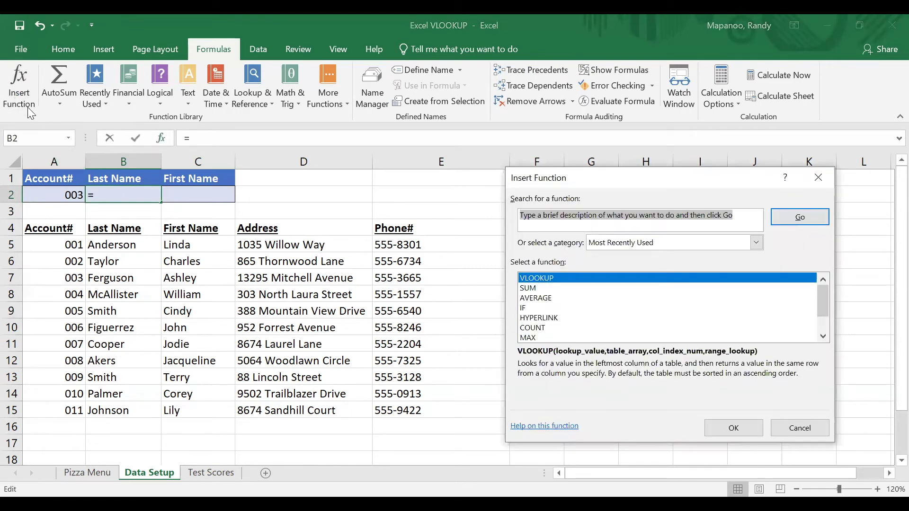
pyautogui.doubleClick(547, 283)
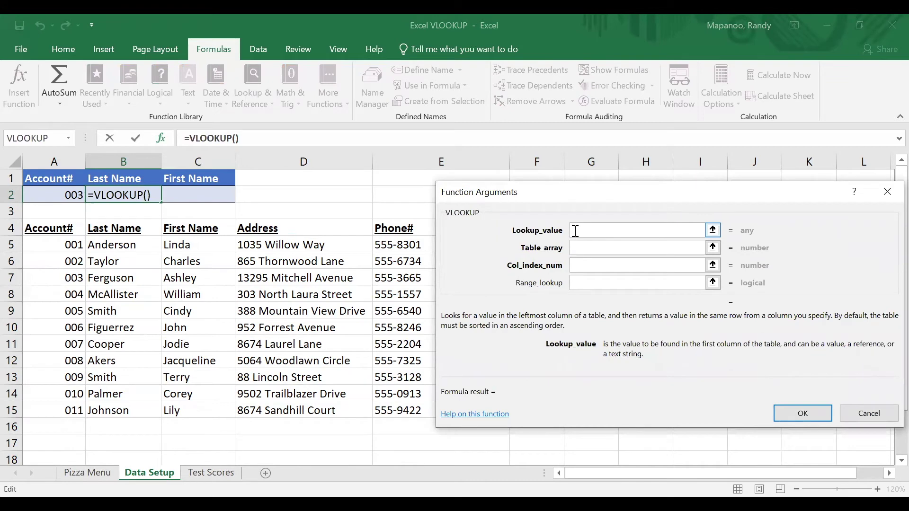
pyautogui.click(66, 195)
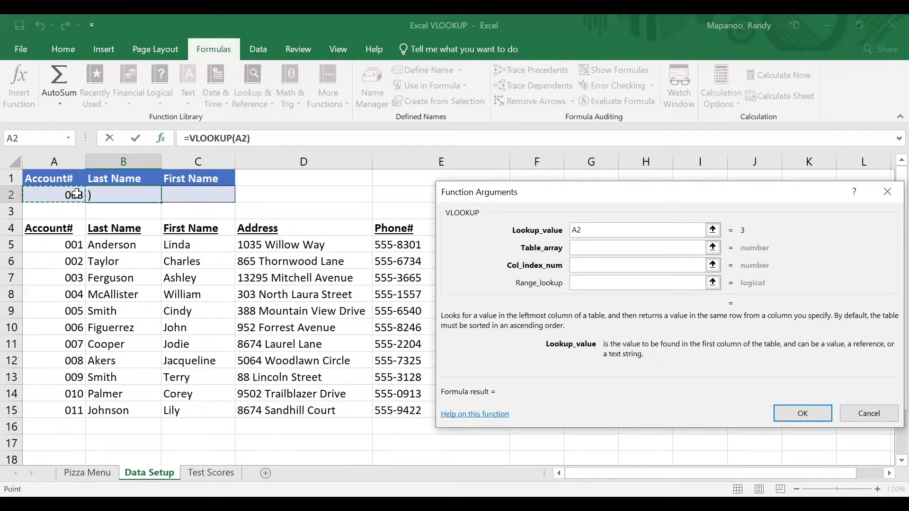
pyautogui.click(574, 249)
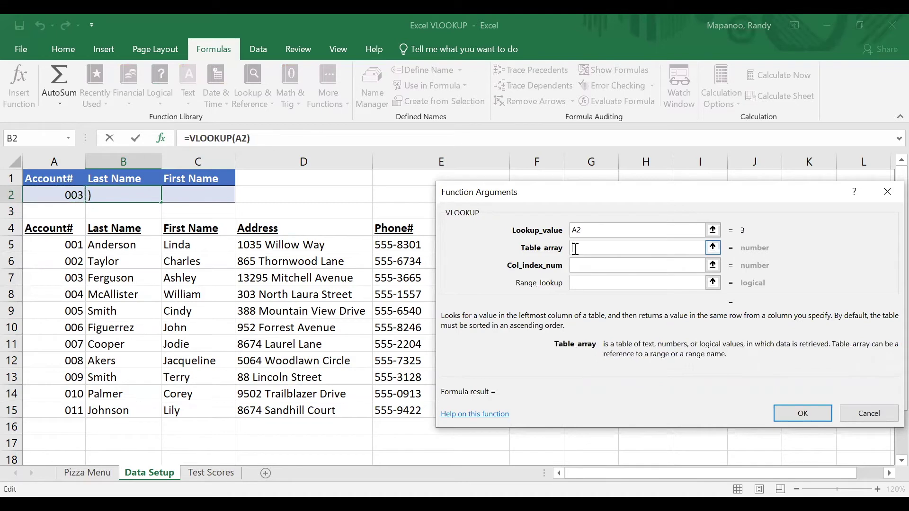
pyautogui.moveTo(56, 232); pyautogui.dragTo(387, 404)
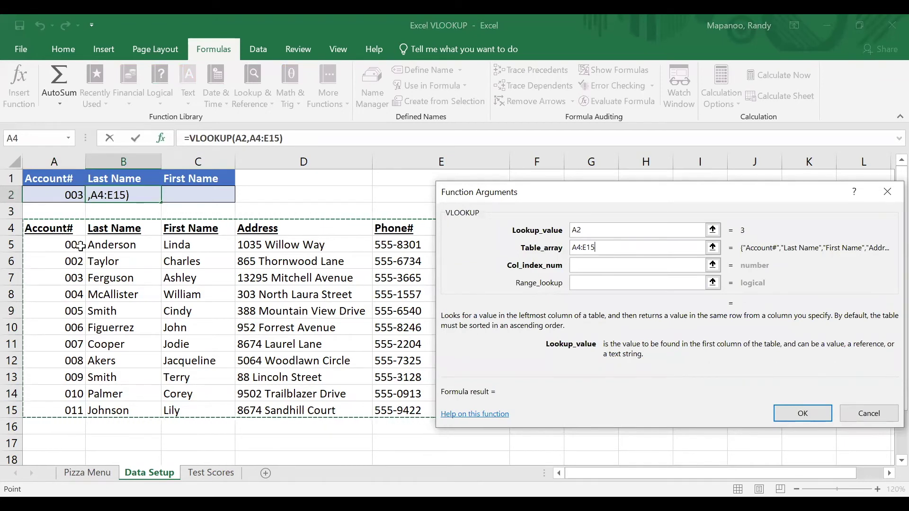
pyautogui.click(578, 265)
pyautogui.write('2')
pyautogui.click(589, 282)
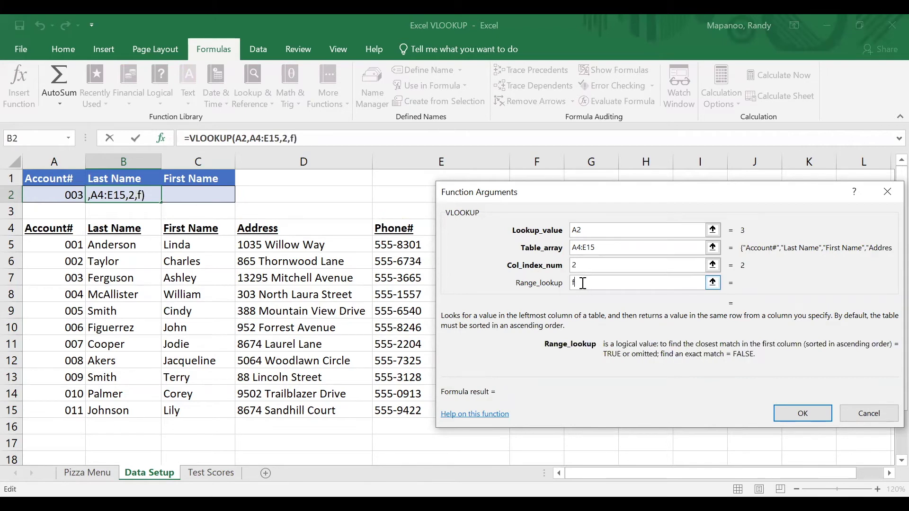
pyautogui.write('false')
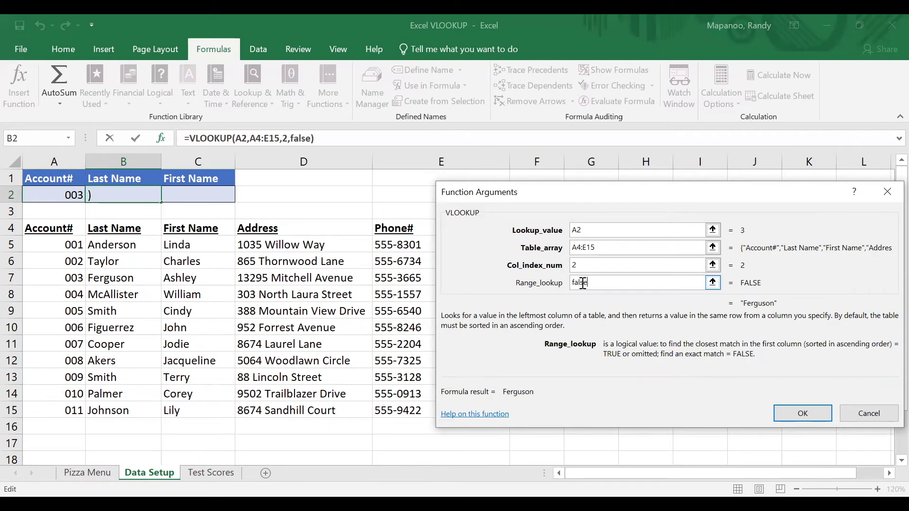
pyautogui.click(793, 417)
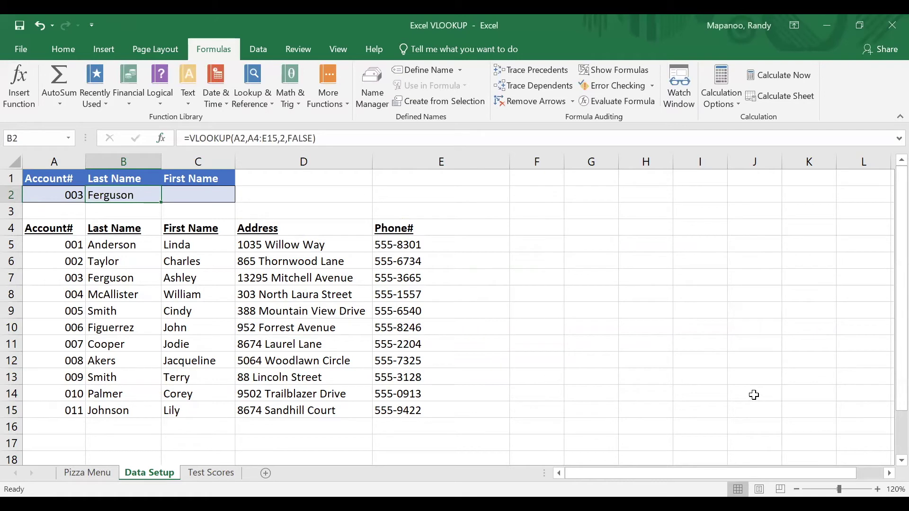
pyautogui.click(206, 198)
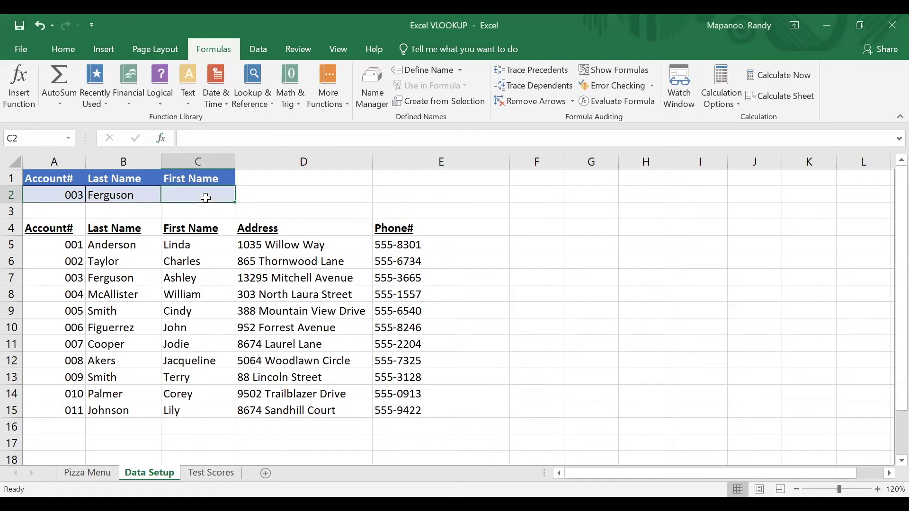
# Enter =VLOOKUP(A2,A4:E15,3,TRUE) in C2 to return account 003's first name
pyautogui.click(25, 101)
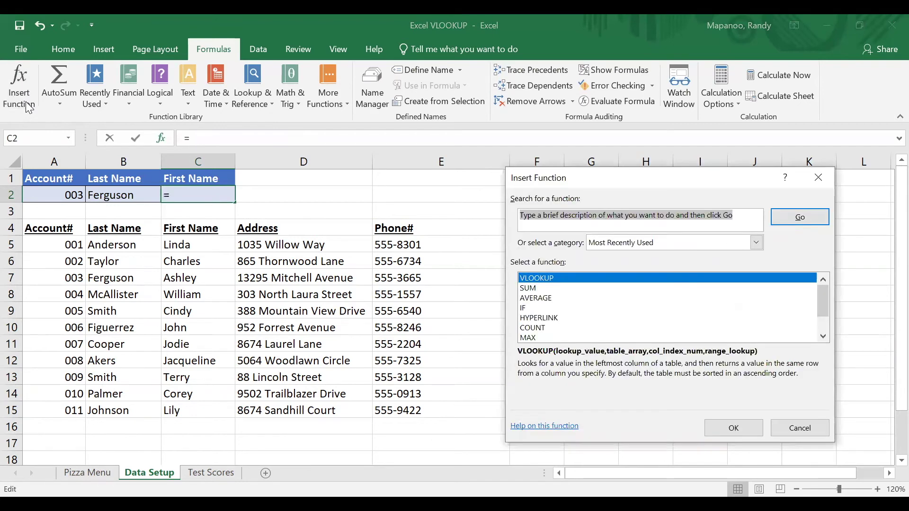
pyautogui.click(528, 279)
pyautogui.doubleClick(529, 281)
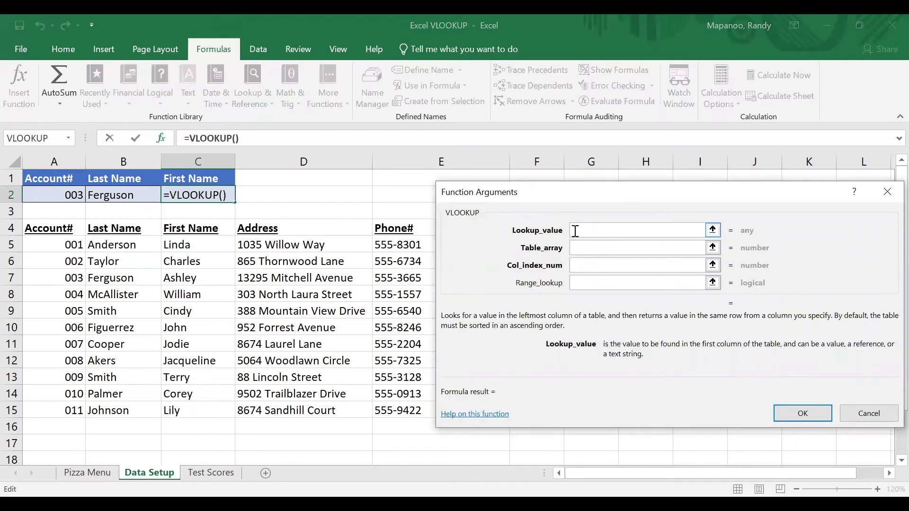
pyautogui.click(69, 194)
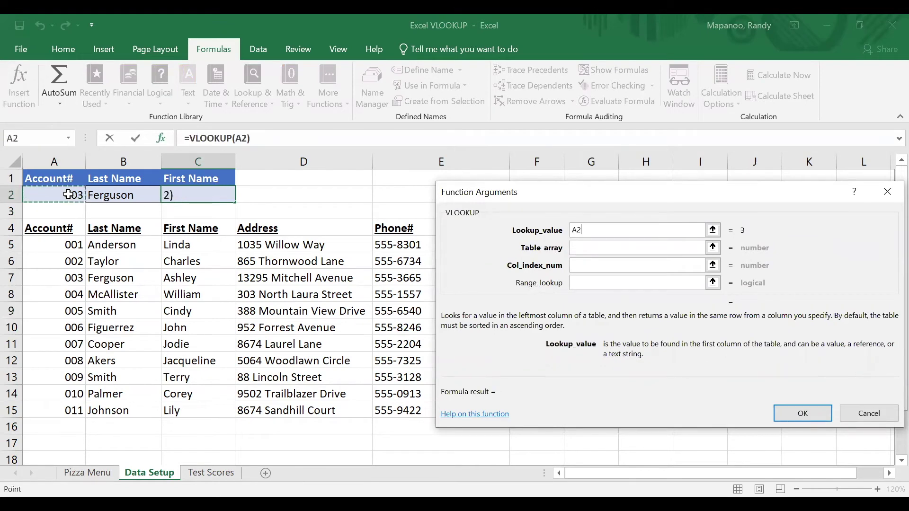
pyautogui.click(592, 250)
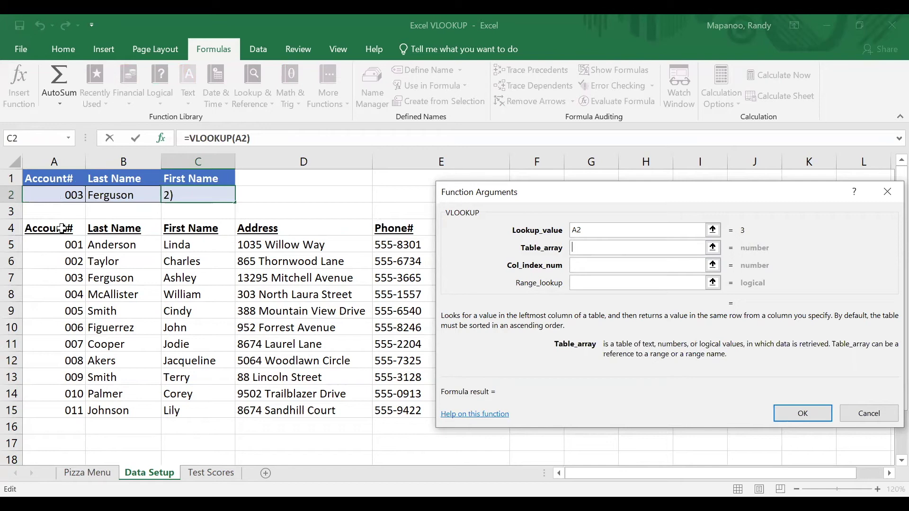
pyautogui.moveTo(57, 229); pyautogui.dragTo(402, 410)
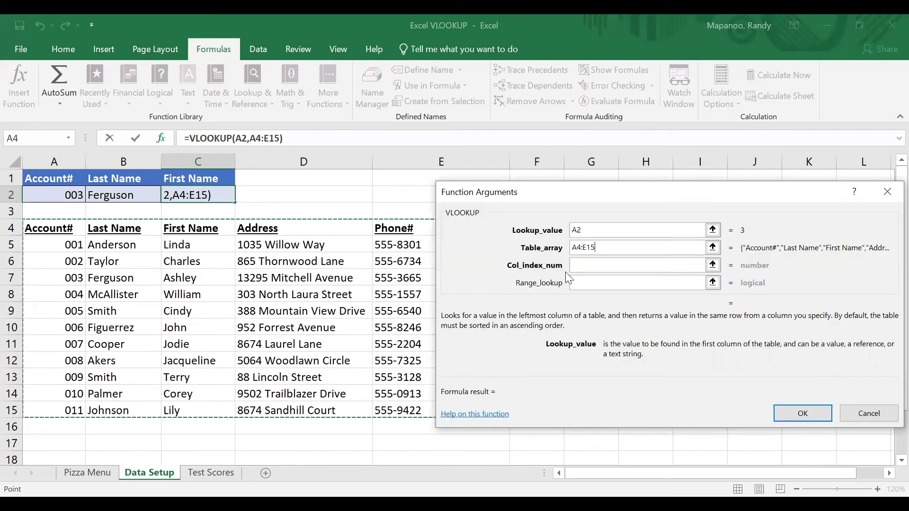
pyautogui.click(578, 265)
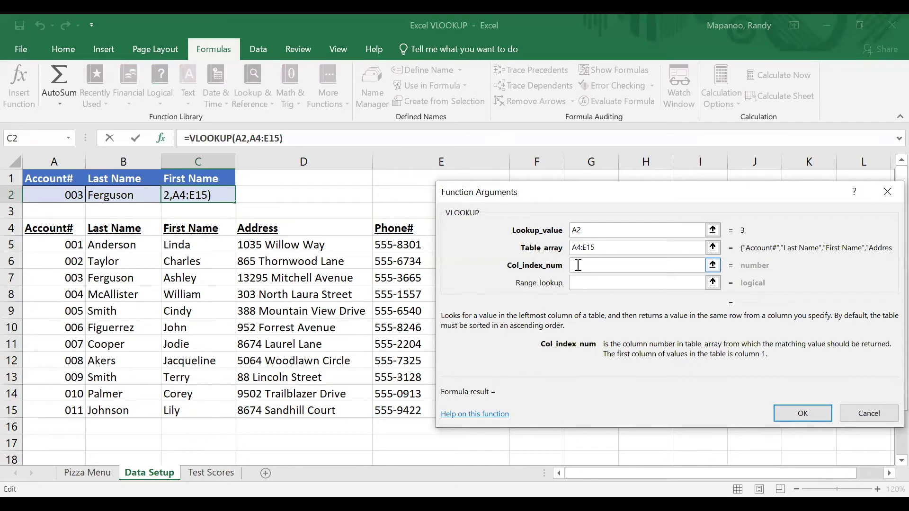
pyautogui.write('3')
pyautogui.click(586, 279)
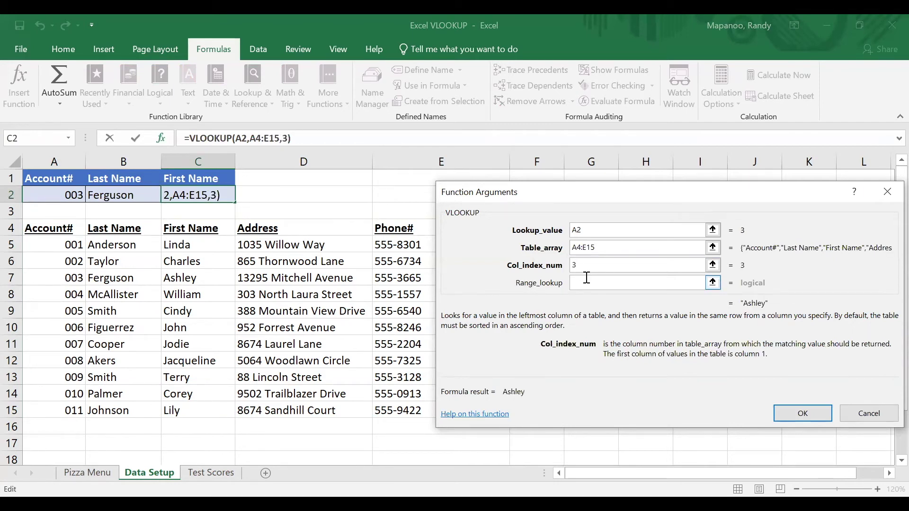
pyautogui.write('true')
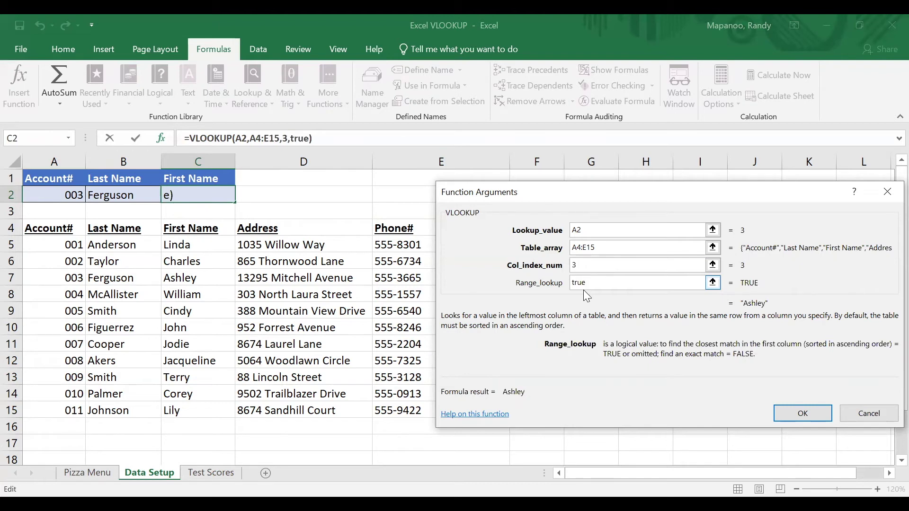
pyautogui.click(800, 418)
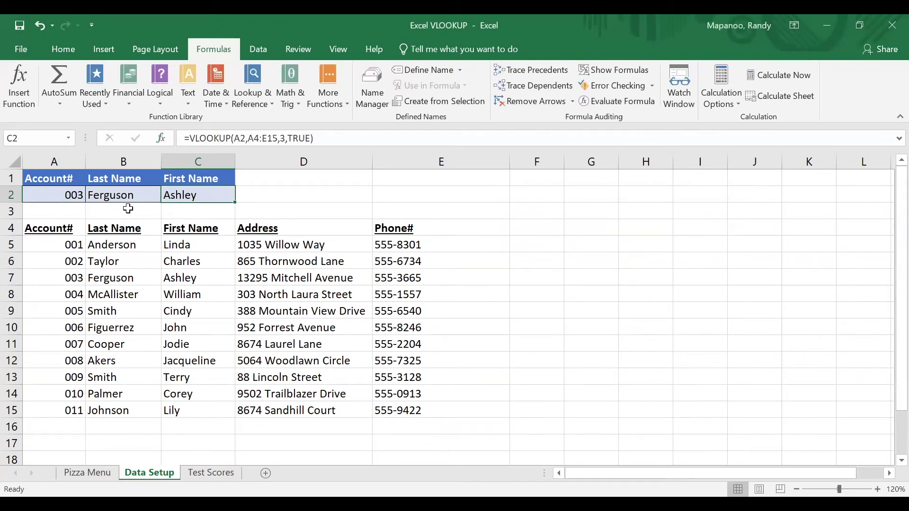
# Try account numbers 006, 010 and 012 in A2; 012 gives #N/A for the last name
pyautogui.click(75, 195)
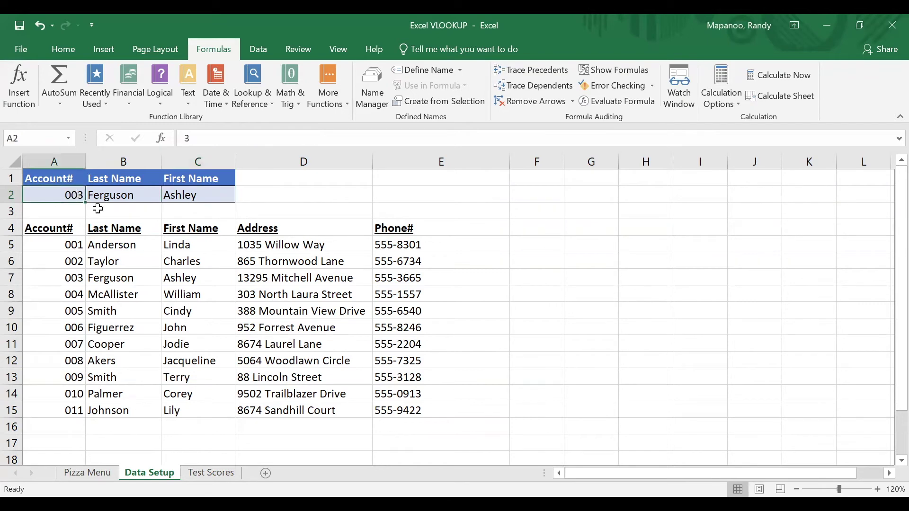
pyautogui.write('006')
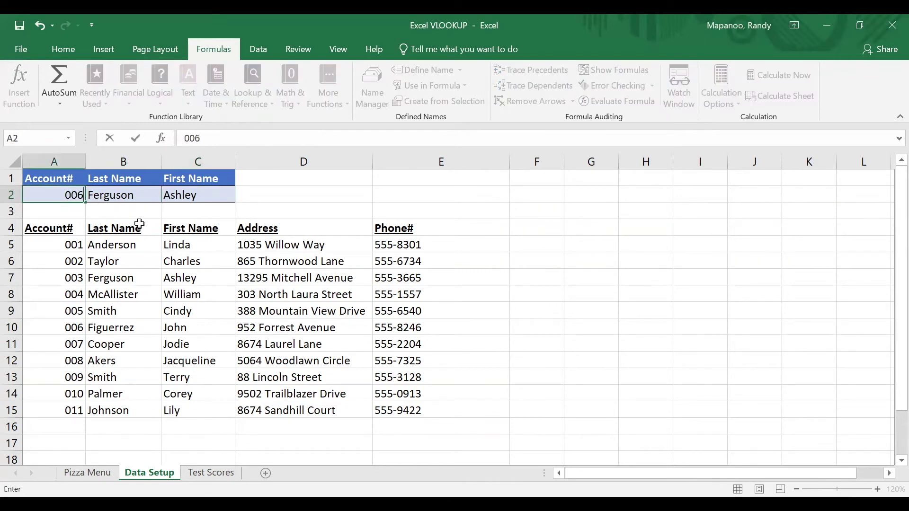
pyautogui.press('Return')
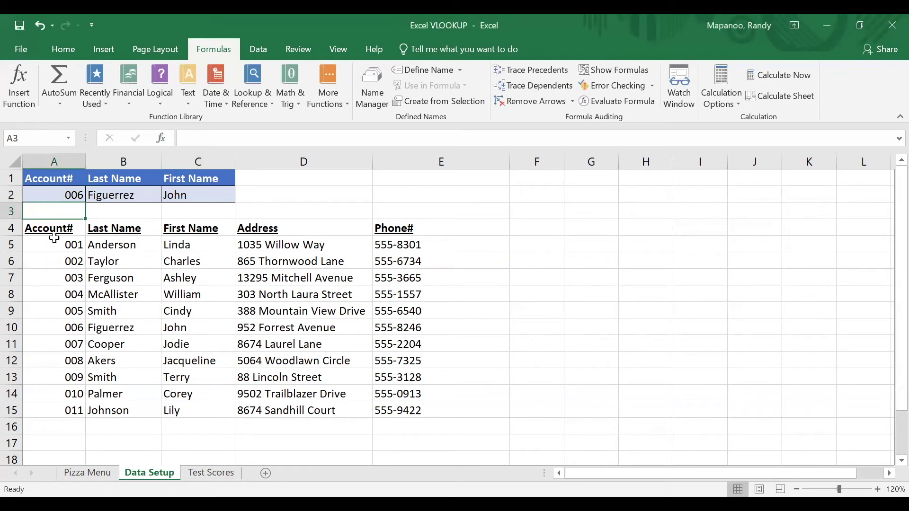
pyautogui.click(38, 195)
pyautogui.write('010')
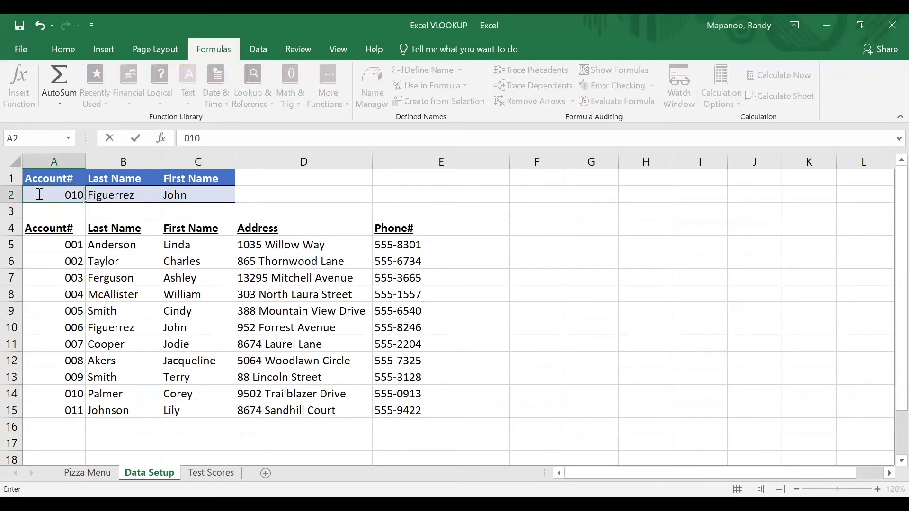
pyautogui.press('Return')
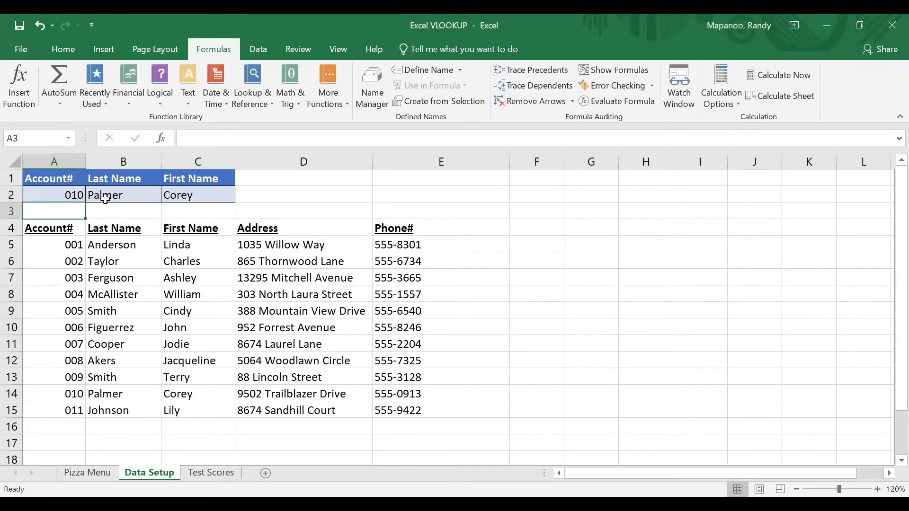
pyautogui.click(47, 196)
pyautogui.write('012')
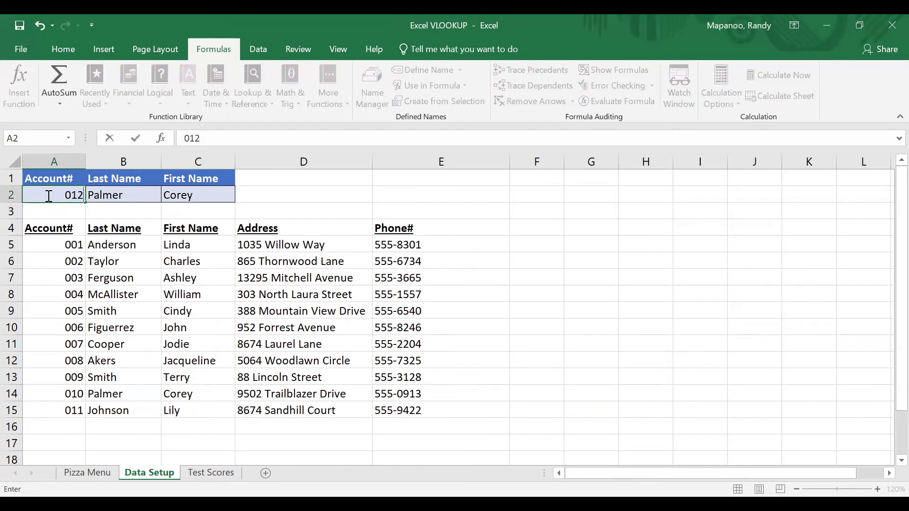
pyautogui.press('Return')
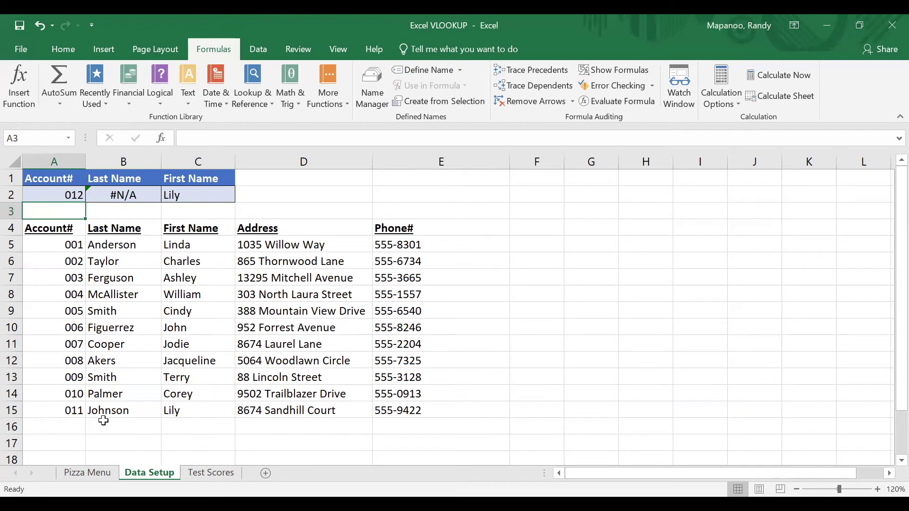
pyautogui.click(172, 412)
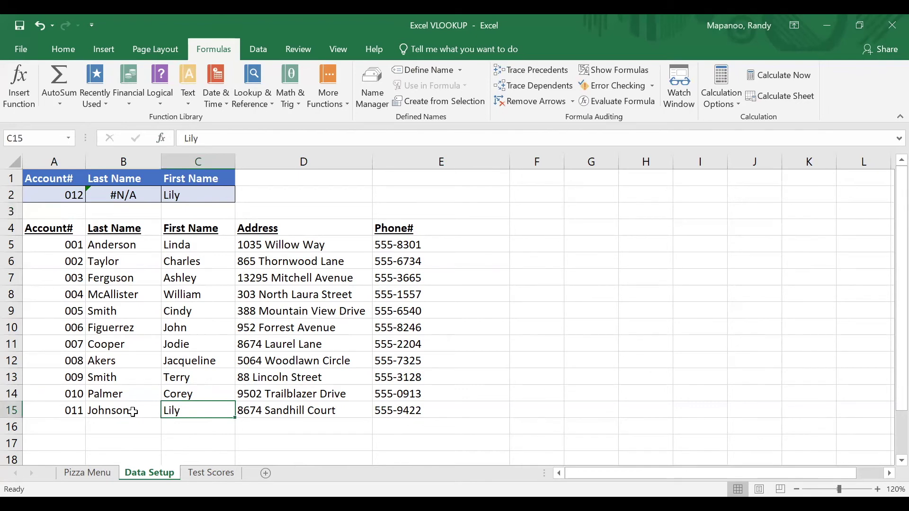
pyautogui.click(183, 197)
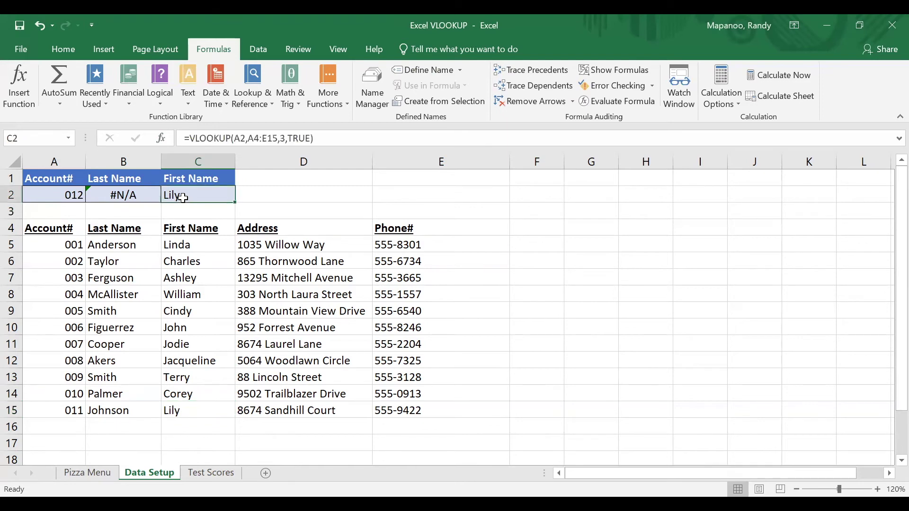
pyautogui.click(33, 104)
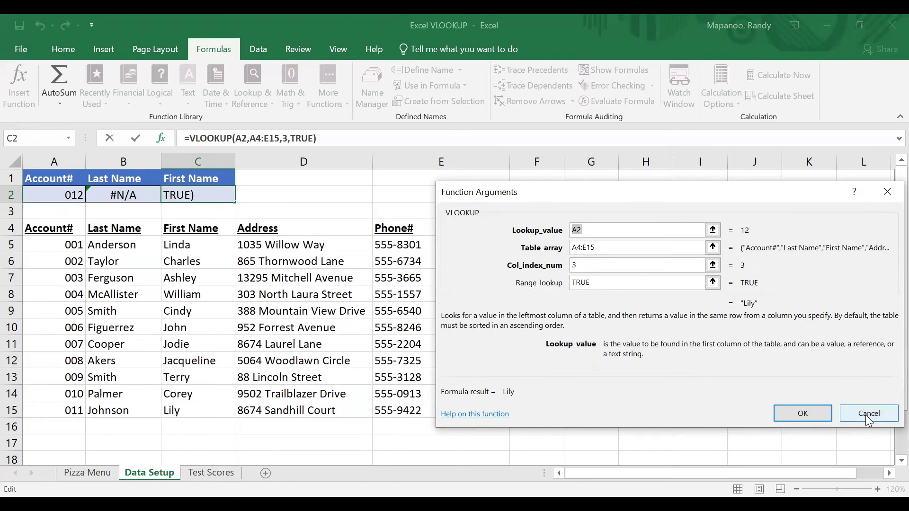
pyautogui.click(829, 412)
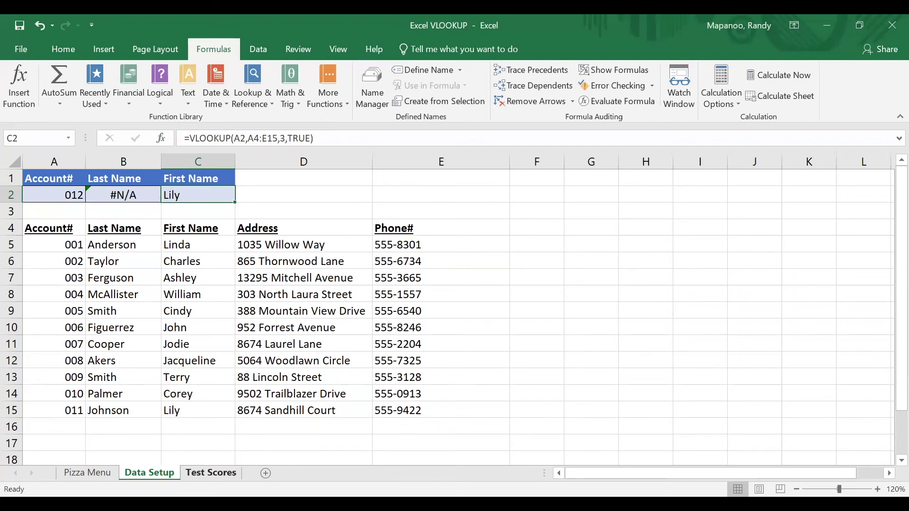
# On the Test Scores sheet, start a VLOOKUP in cell B2 from the recently used functions
pyautogui.click(211, 472)
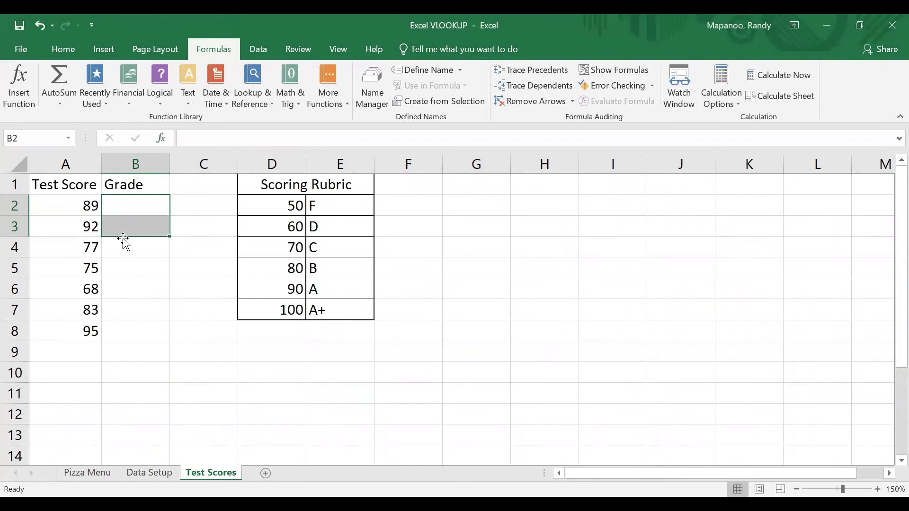
pyautogui.click(123, 211)
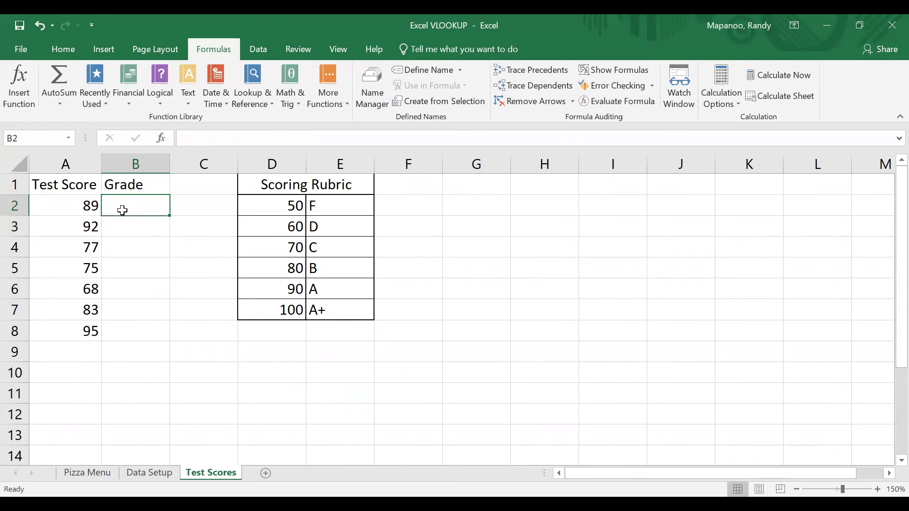
pyautogui.click(31, 101)
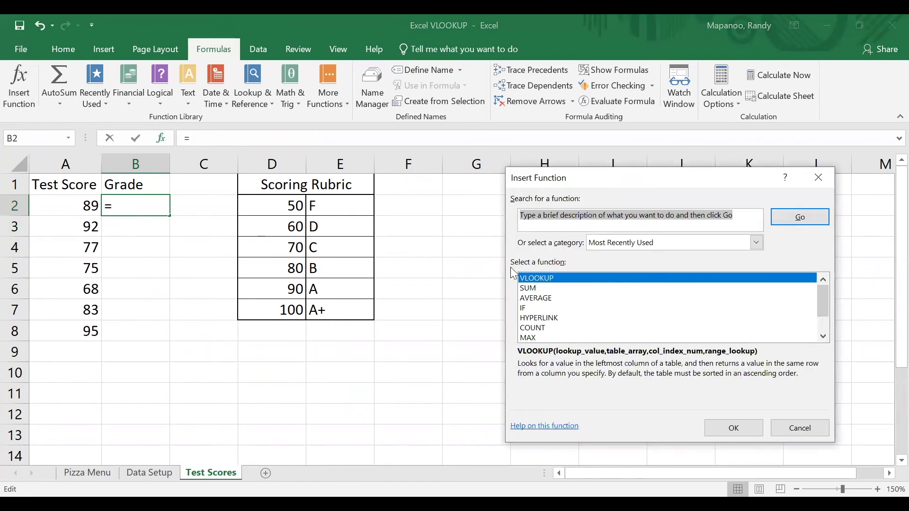
pyautogui.click(537, 277)
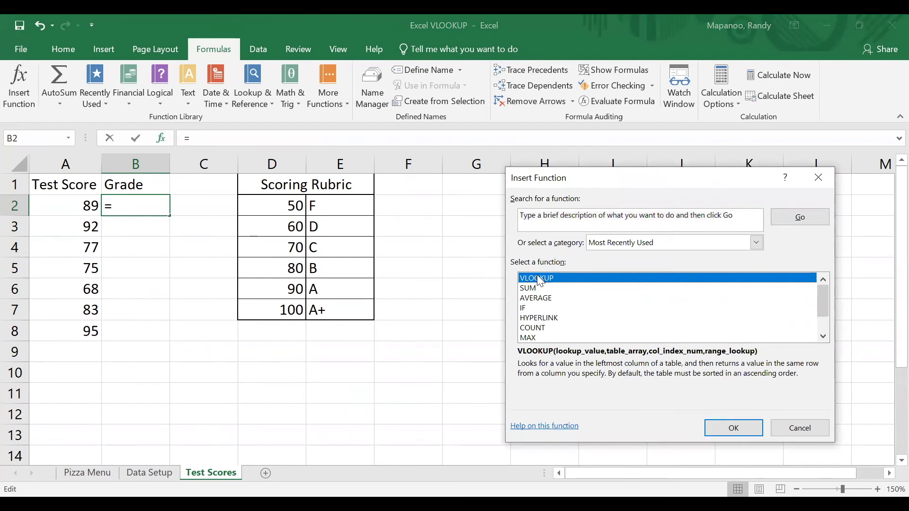
# Enter VLOOKUP arguments: lookup value A2, table array D1:E7, column index 2
pyautogui.doubleClick(539, 279)
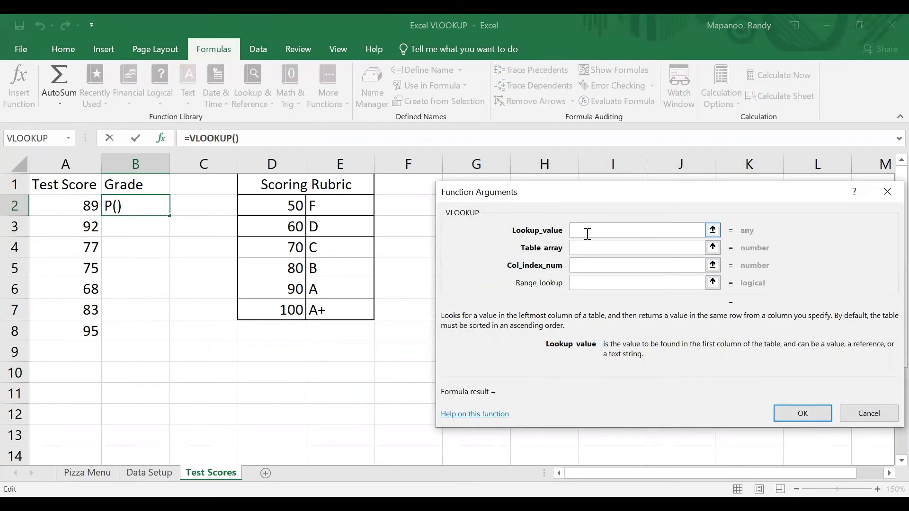
pyautogui.click(80, 205)
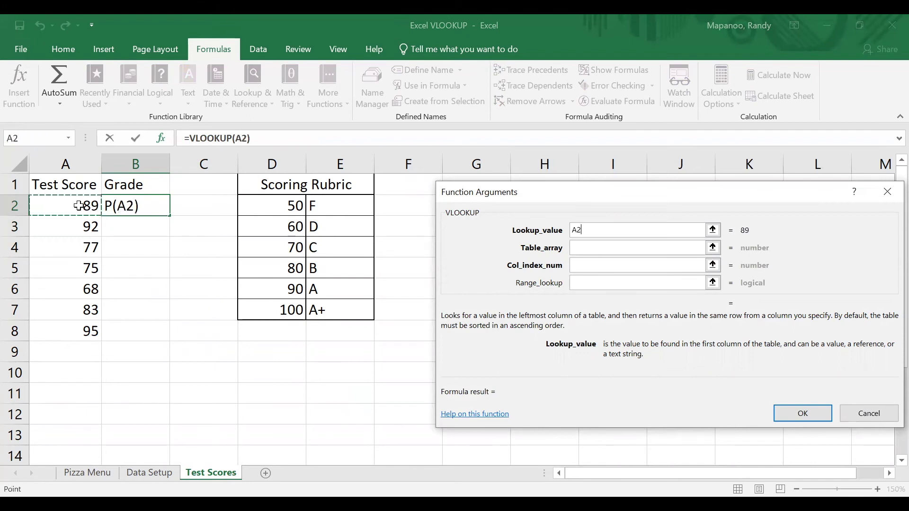
pyautogui.click(568, 248)
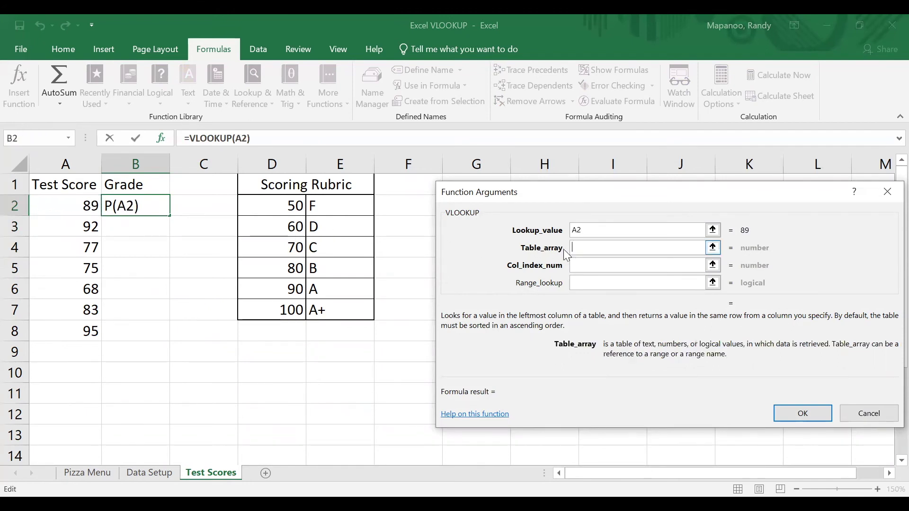
pyautogui.click(280, 187)
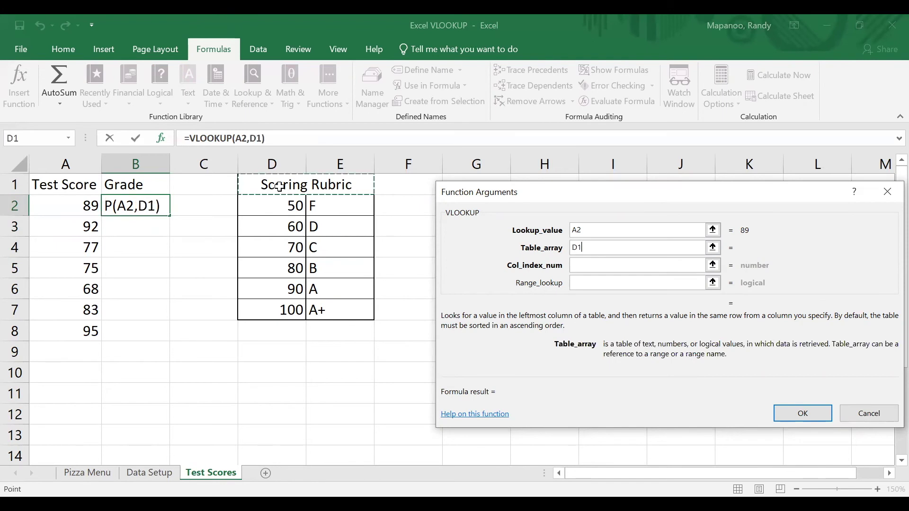
pyautogui.moveTo(280, 187); pyautogui.dragTo(332, 304)
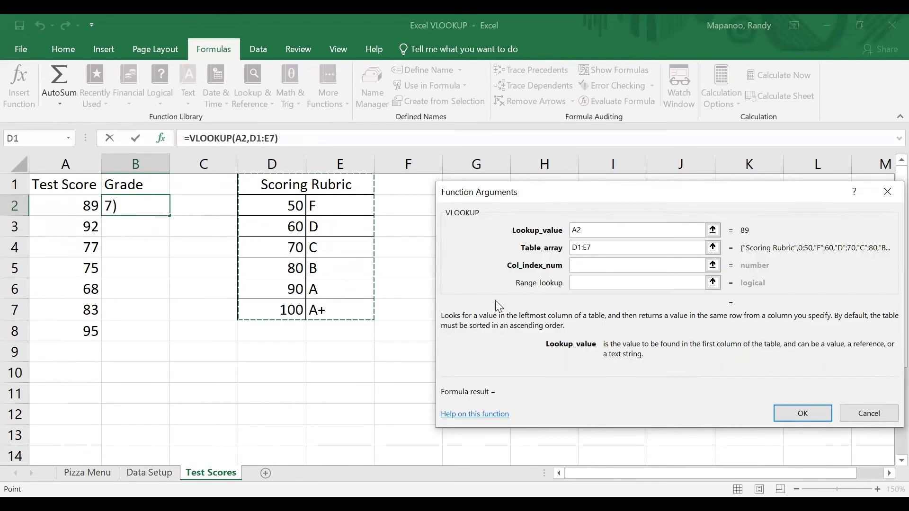
pyautogui.click(583, 270)
pyautogui.write('2')
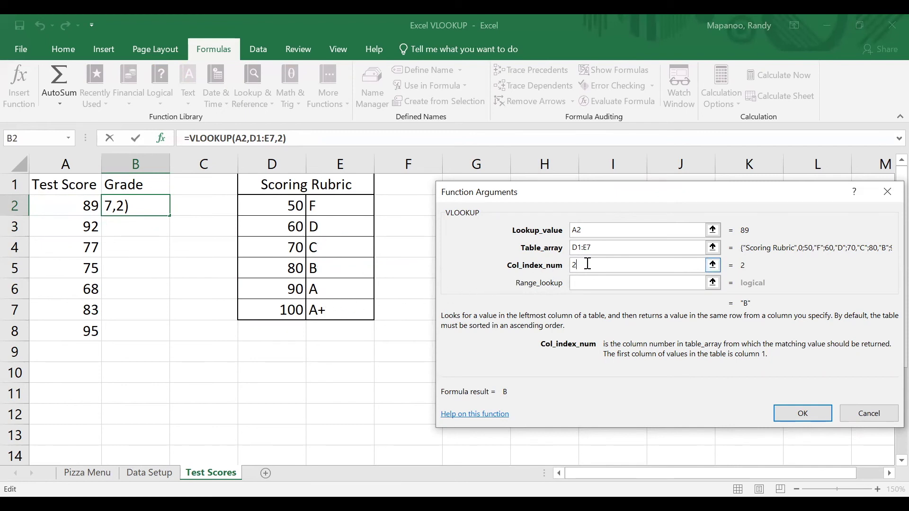
# Make the table array absolute as $D$1:$E$7, set range lookup to TRUE, and confirm
pyautogui.moveTo(602, 249); pyautogui.dragTo(576, 255)
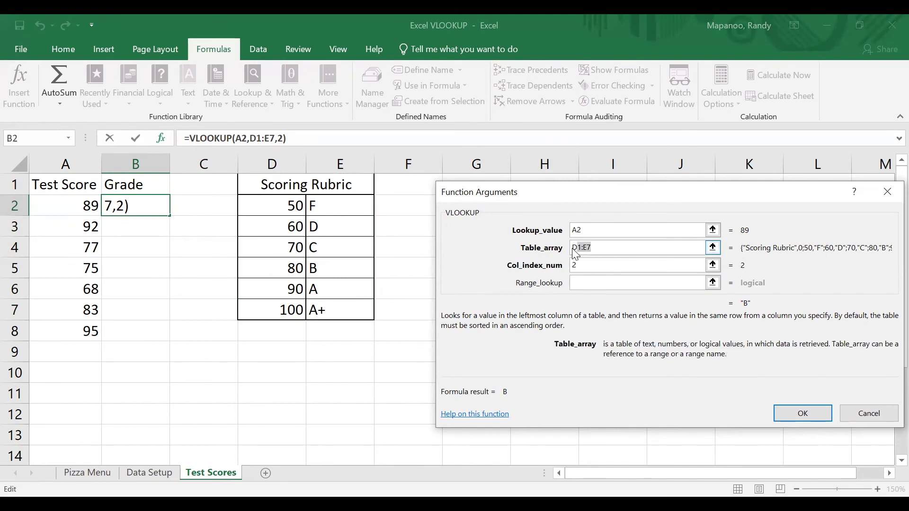
pyautogui.press('BackSpace')
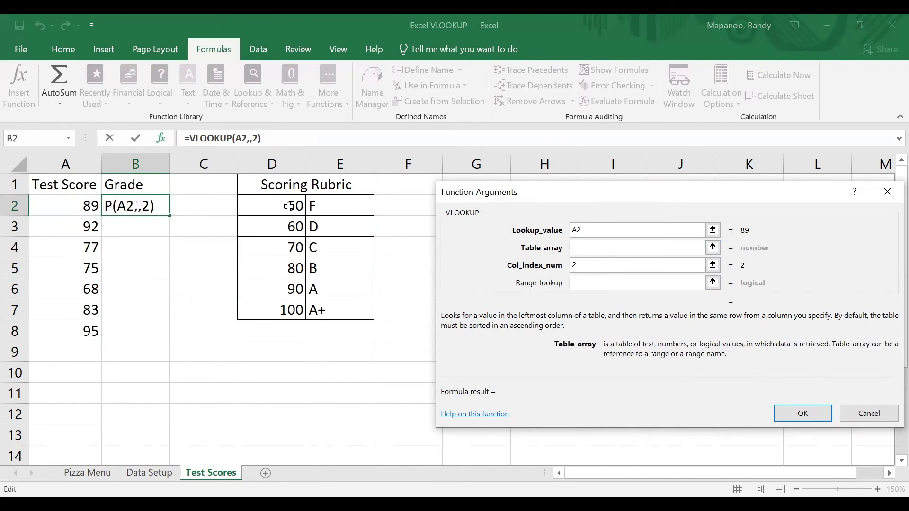
pyautogui.moveTo(263, 185); pyautogui.dragTo(330, 308)
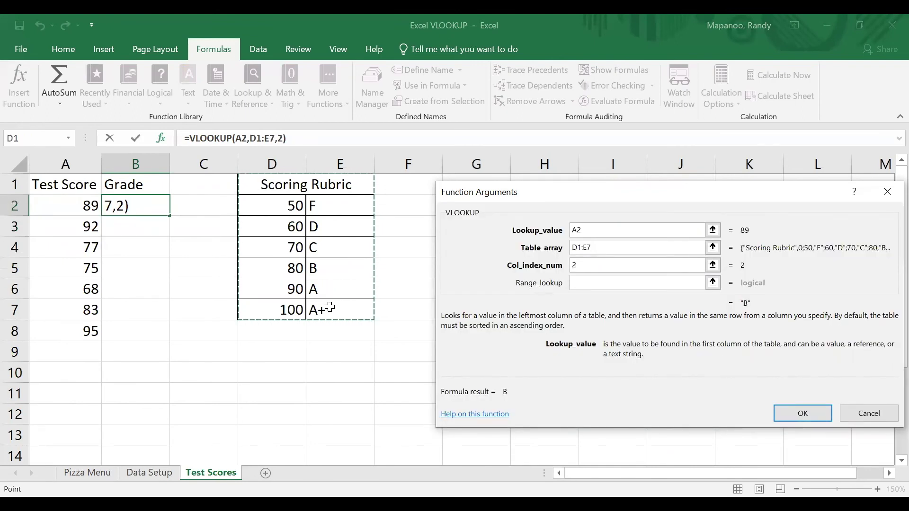
pyautogui.press('F4')
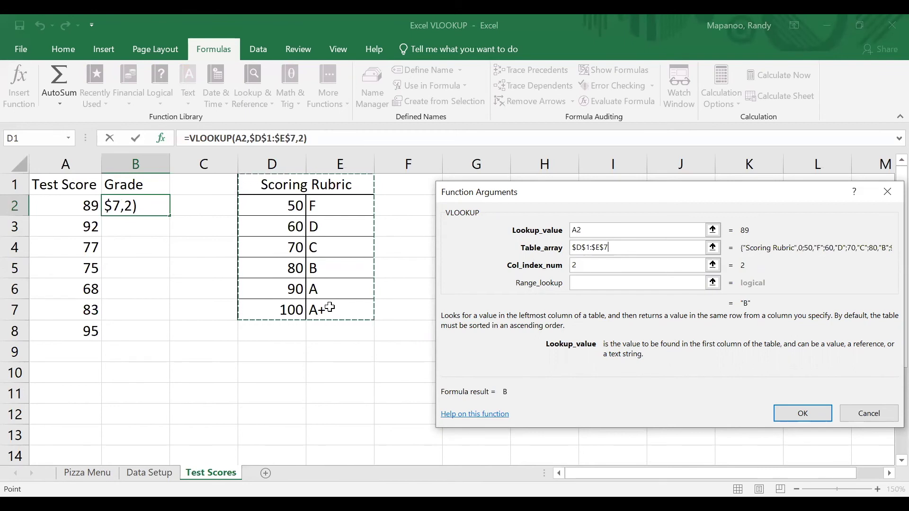
pyautogui.click(579, 284)
pyautogui.write('true')
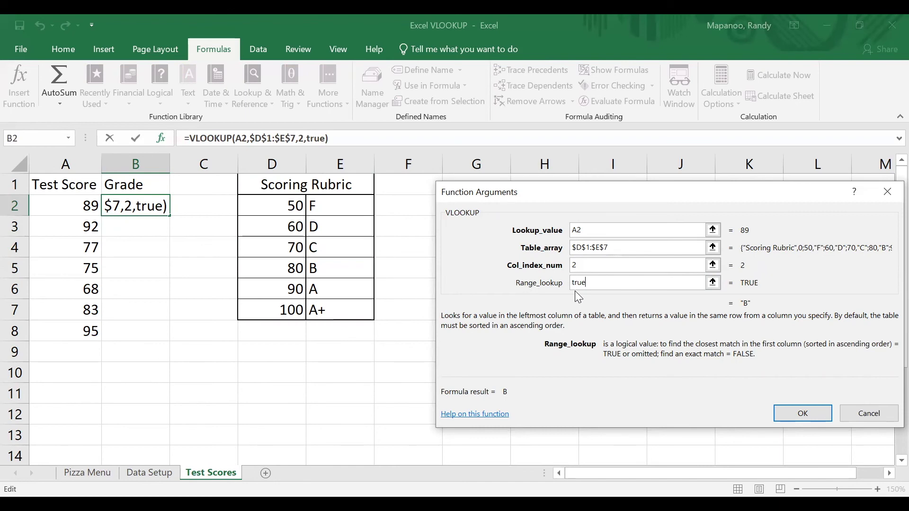
pyautogui.click(793, 414)
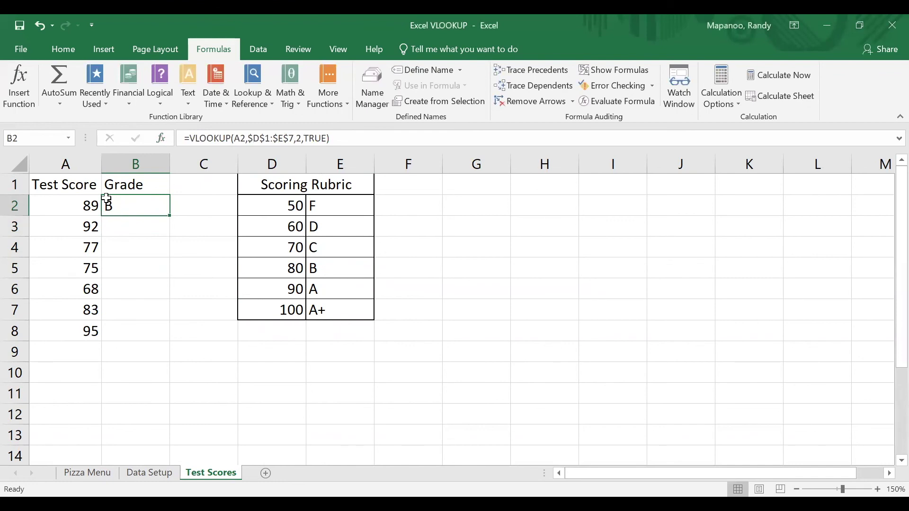
# Fill B2's grade formula down to B8, giving grades A, C, C, D, B and A
pyautogui.moveTo(173, 217); pyautogui.dragTo(176, 334)
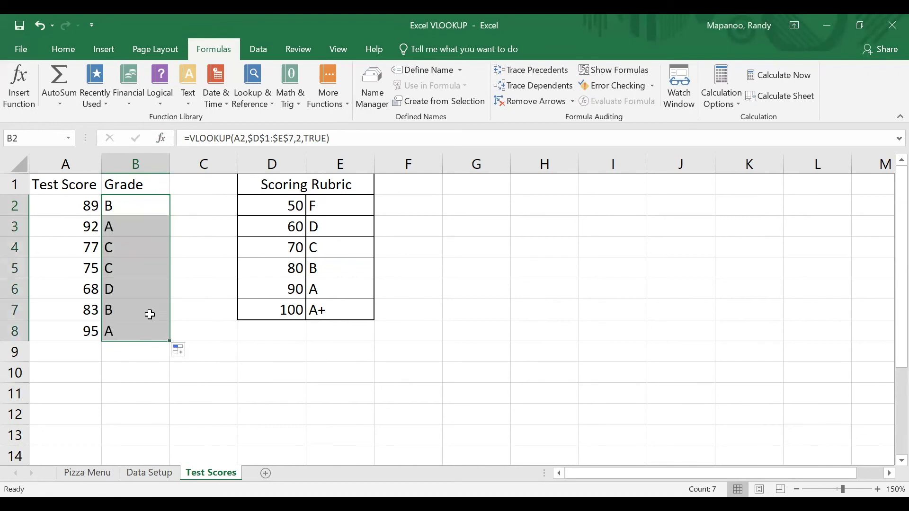
pyautogui.click(79, 210)
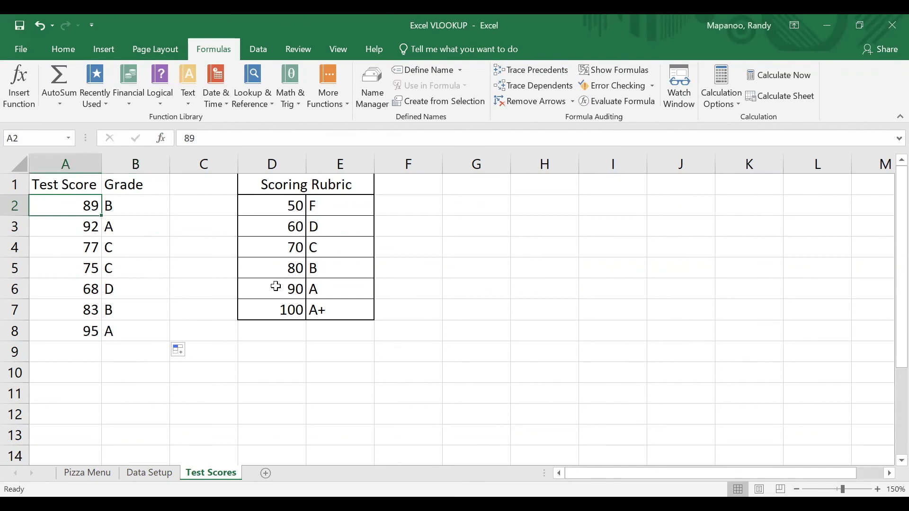
pyautogui.click(274, 271)
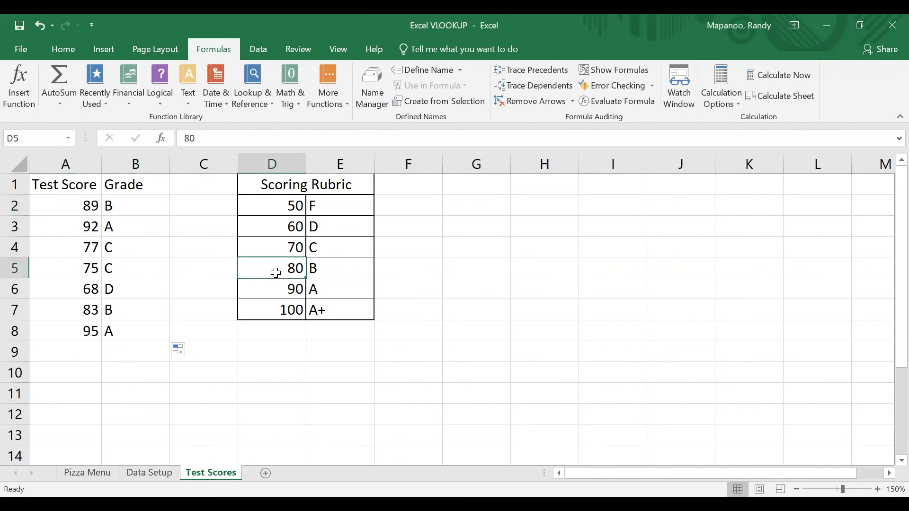